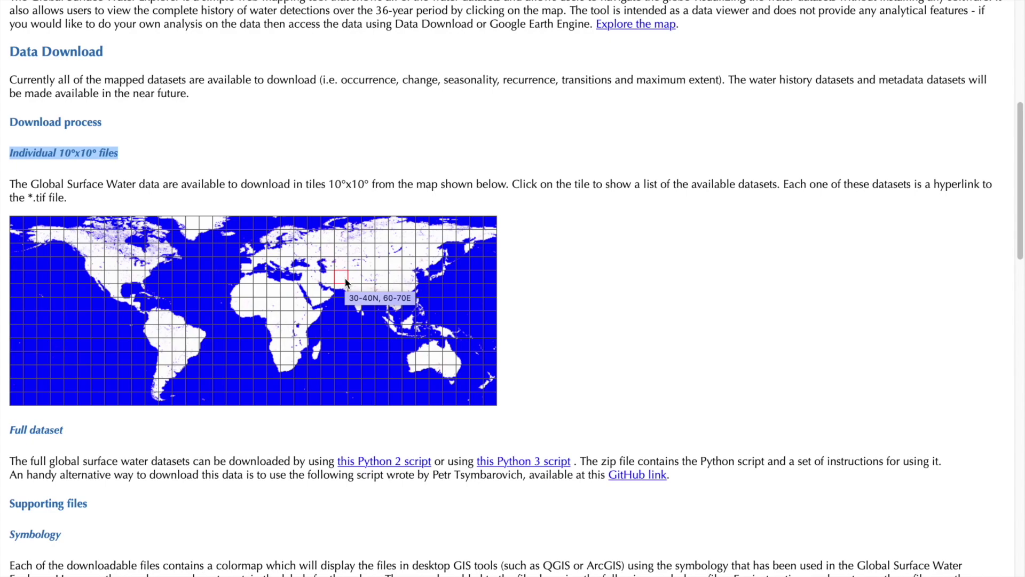
List the downloadable datasets for the 30-40N, 60-70E tile on the world map.
left_click(345, 281)
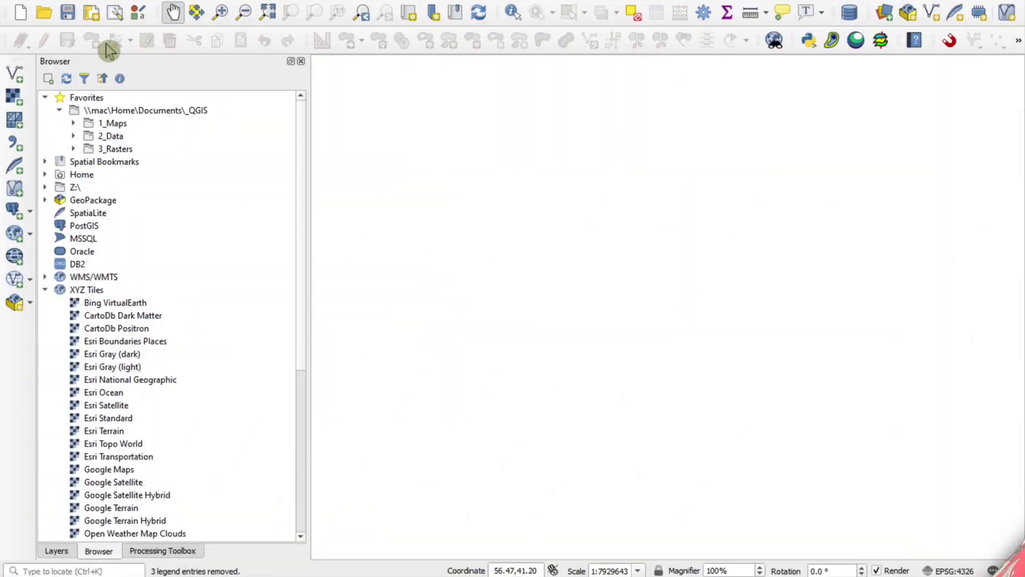
In QGIS, expand the 3_Rasters folder and zoom the map out around Afghanistan.
left_click(74, 149)
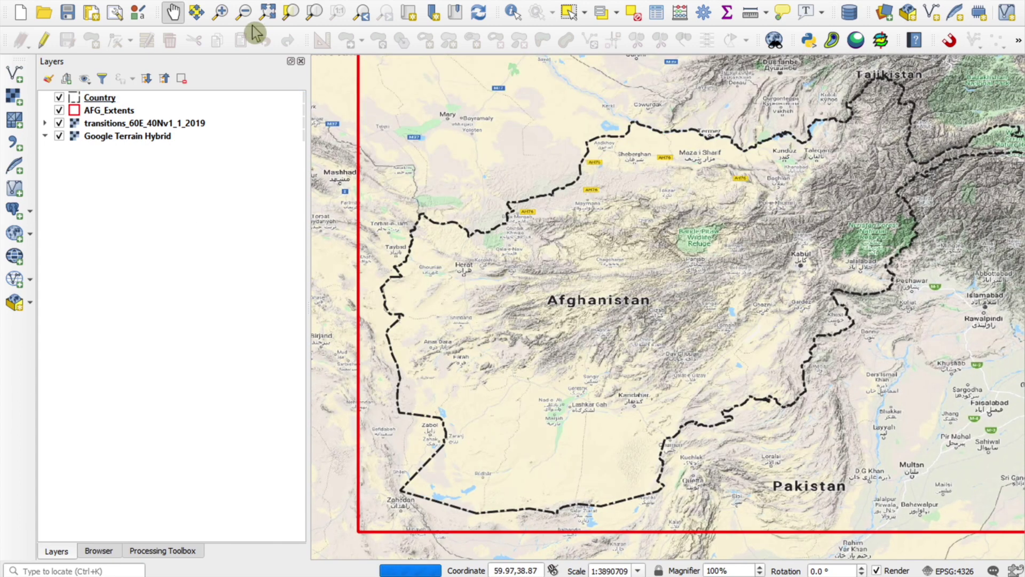
left_click(244, 11)
left_click(586, 295)
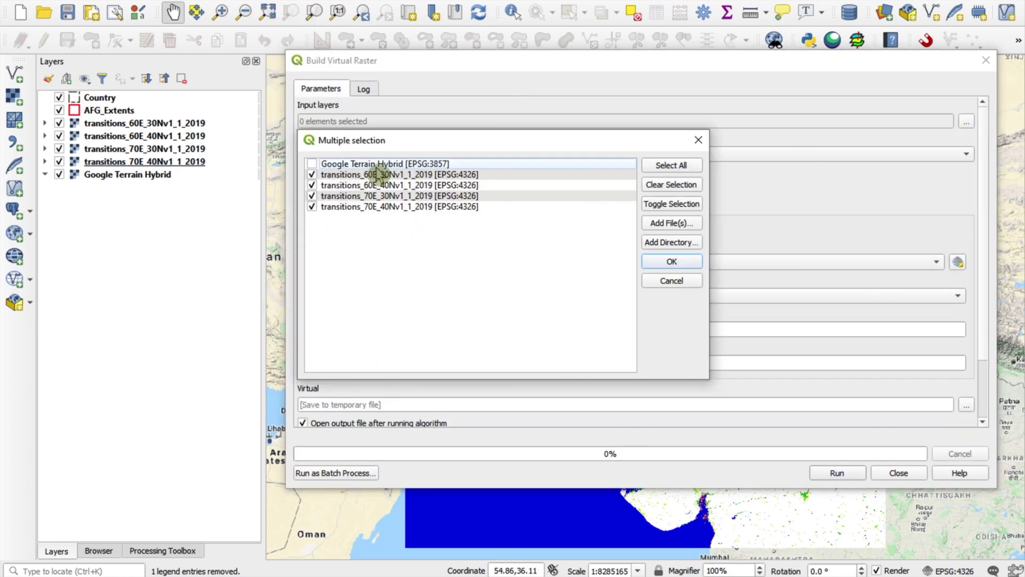
Build a virtual raster from the four transitions tiles, leaving out Google Terrain Hybrid, and remove the individual tile layers.
key("Return")
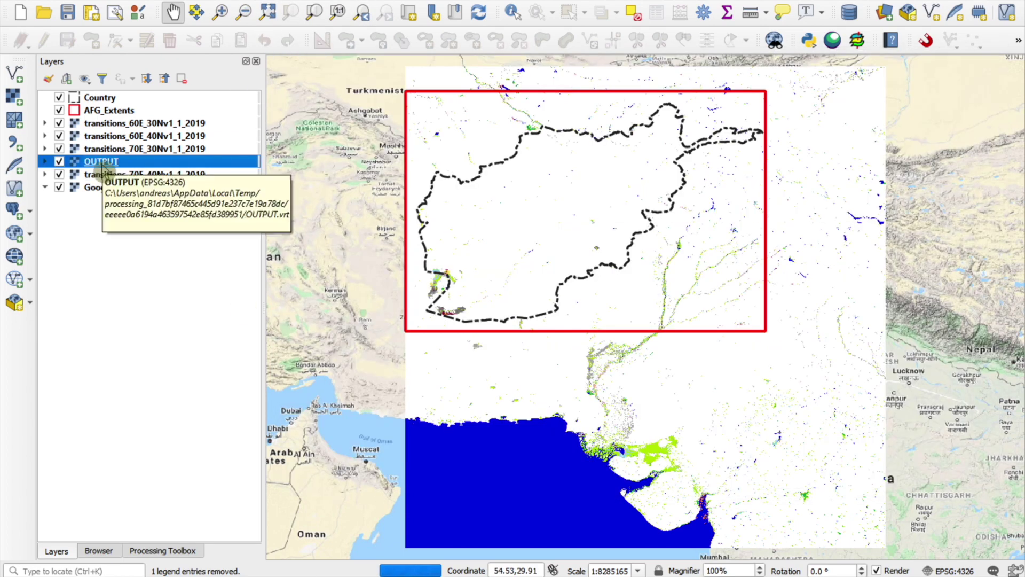
key("ctrl+d")
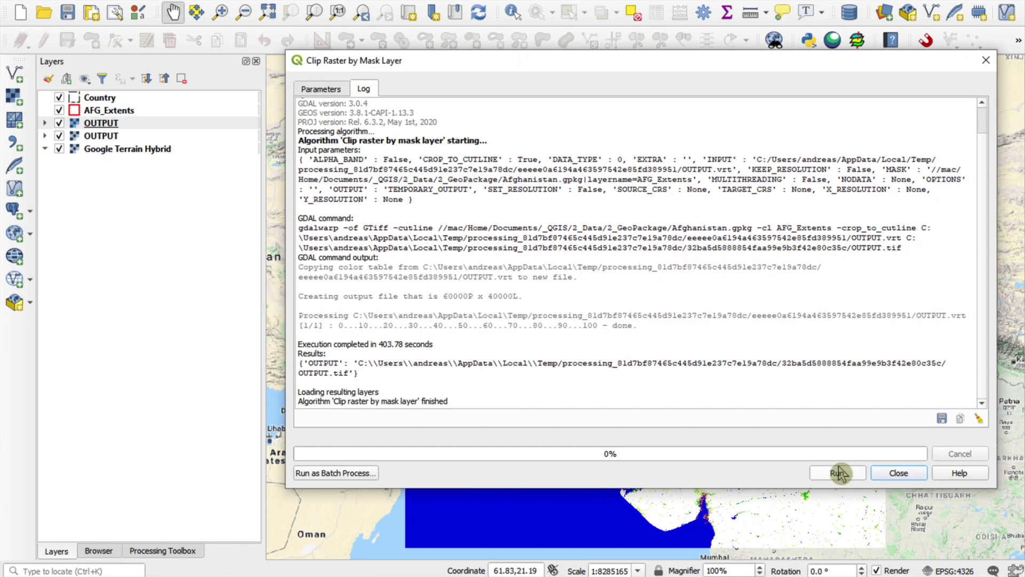
Close the finished Clip Raster by Mask Layer tool and hide the unclipped OUTPUT layer.
left_click(897, 473)
left_click(59, 136)
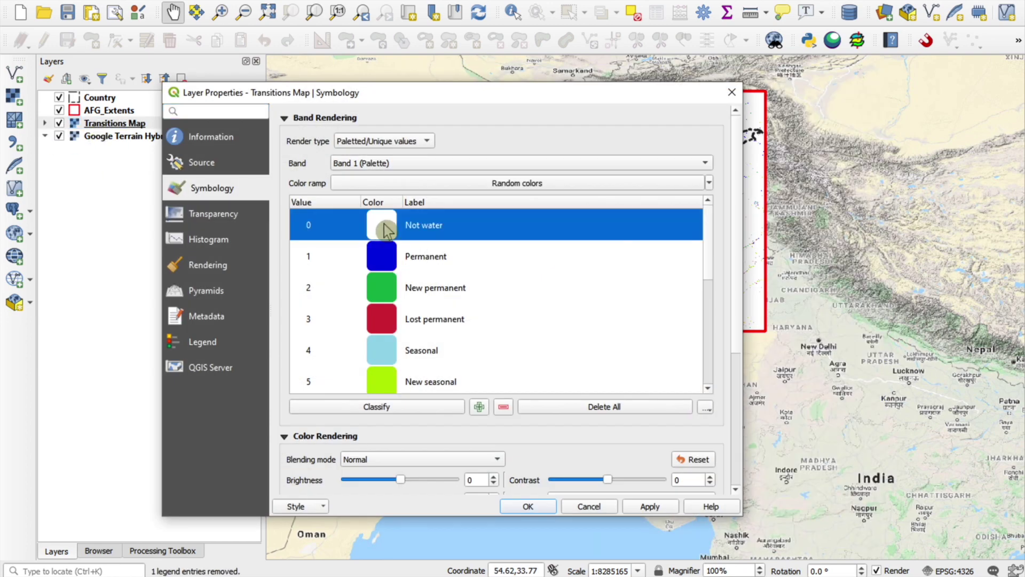
Edit the color of the Not water class in the Transitions Map symbology.
double_click(378, 222)
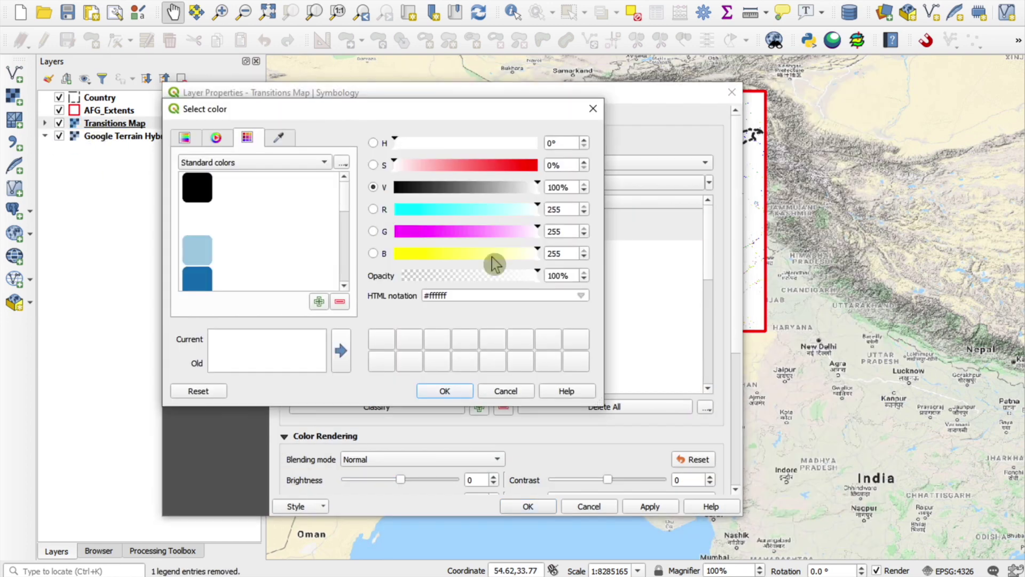
left_click(444, 390)
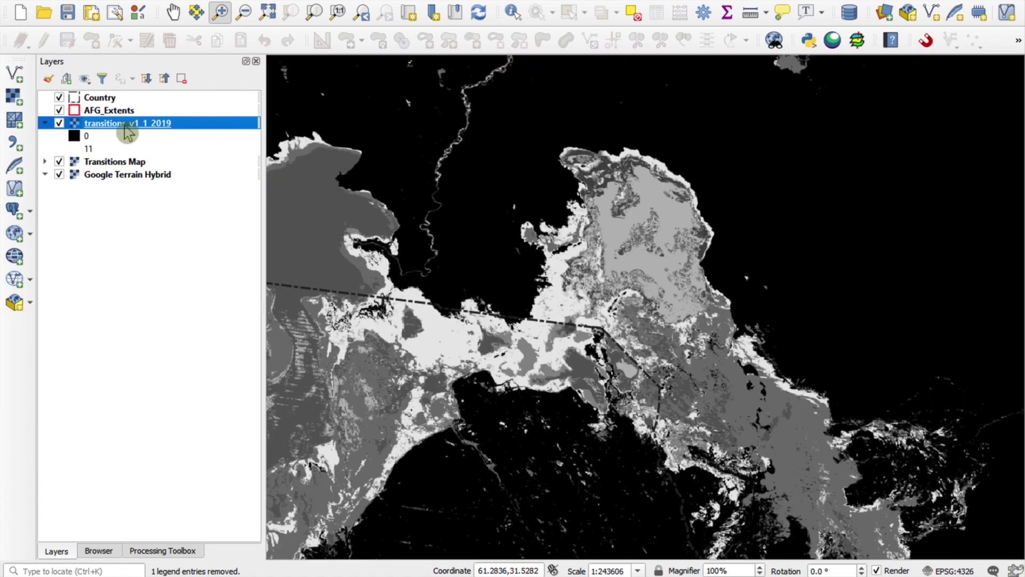
Load the transitions_transparent.qml style file onto the transitions_v1_1_2019 layer and apply it.
double_click(125, 125)
left_click(414, 437)
left_click(390, 452)
double_click(442, 223)
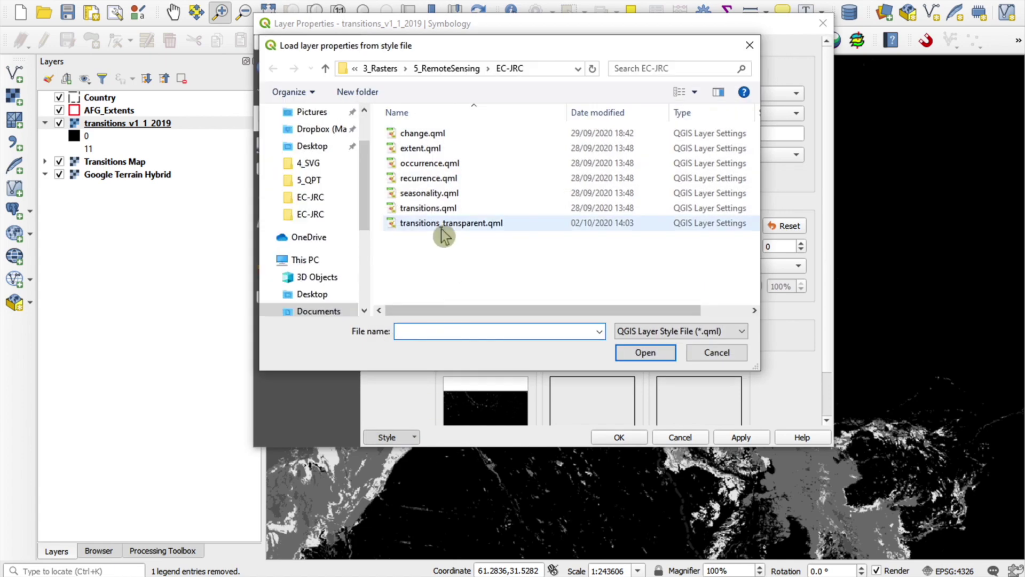
left_click(619, 437)
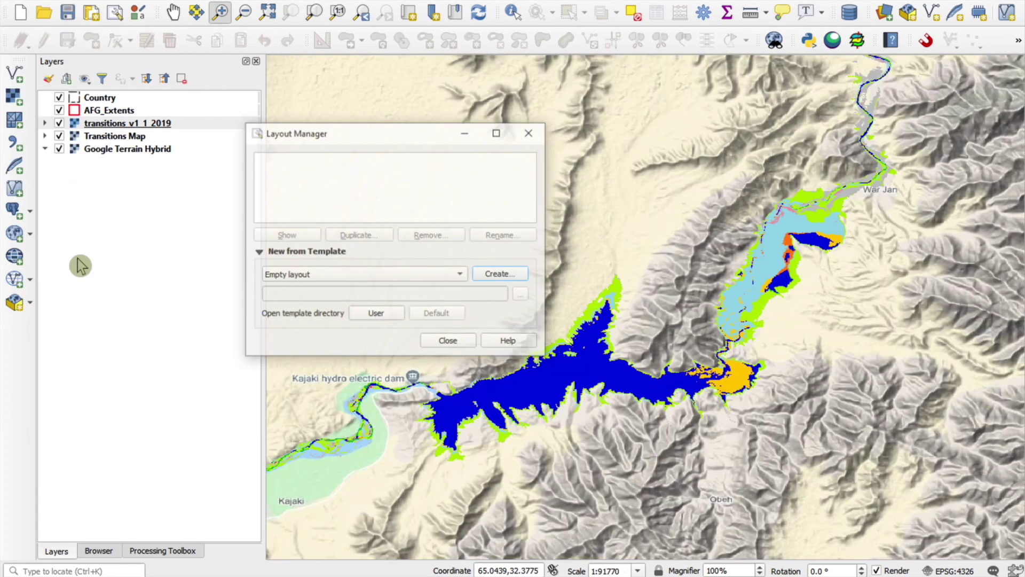
Create a print layout from the A3 Landscape template, titled Kajaki Dam Transitions Map.
left_click(345, 275)
left_click(347, 321)
left_click(502, 274)
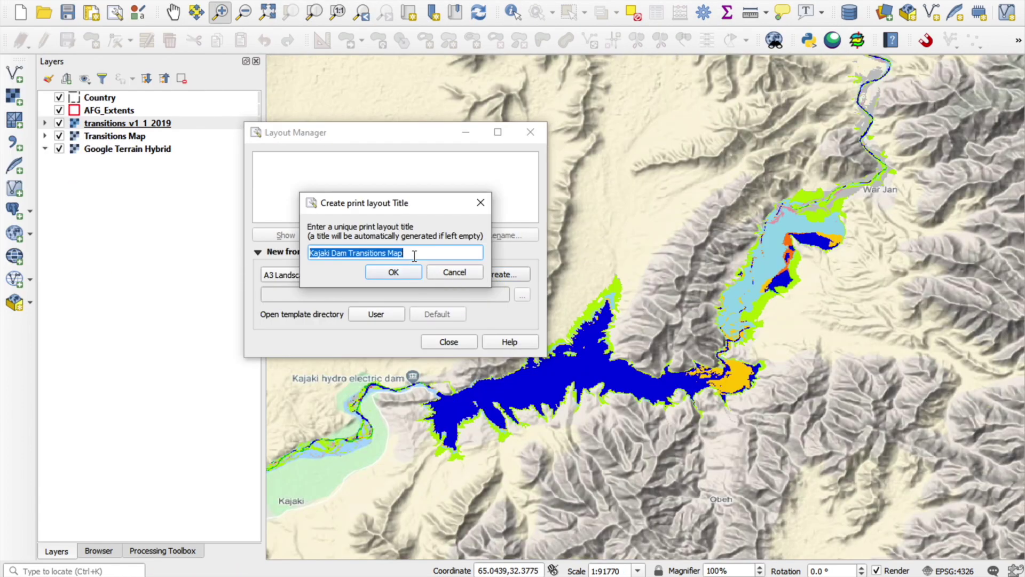
left_click(393, 270)
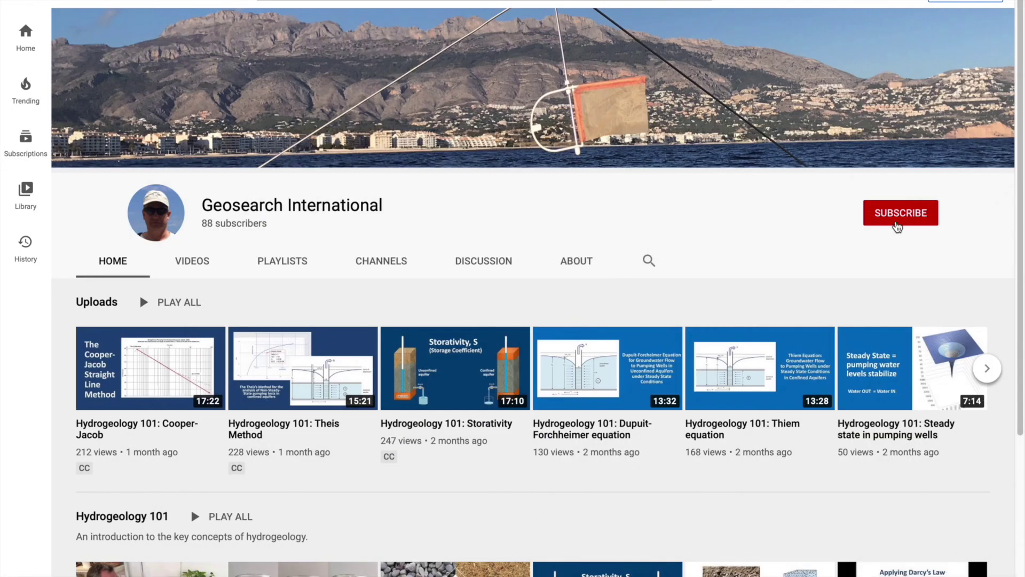
Subscribe to the Geosearch International channel on YouTube.
left_click(898, 226)
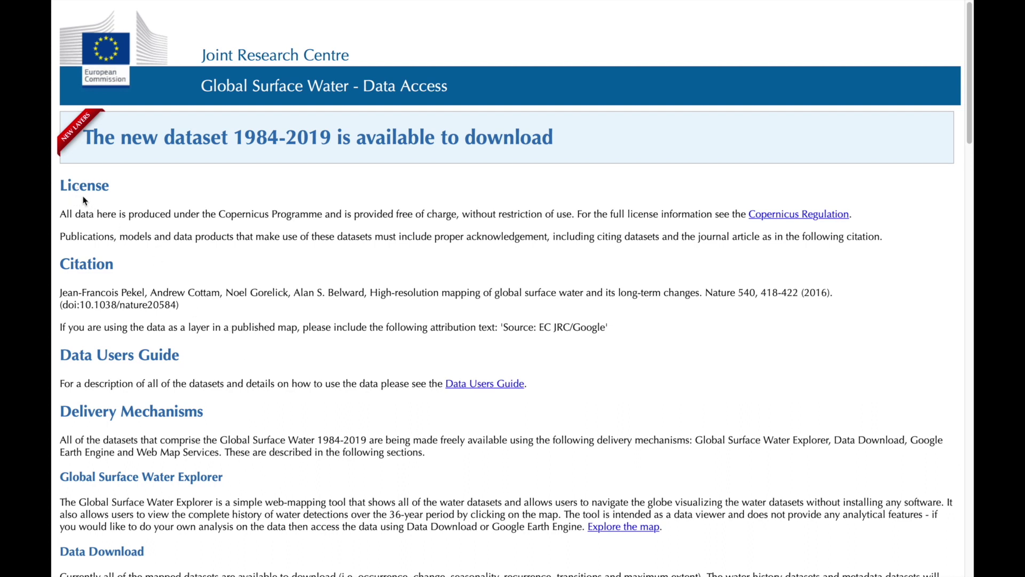
On the Global Surface Water Data Access page, highlight the dataset citation and the attribution text 'Source: EC JRC/Google'.
scroll(197, 272, "down", 1)
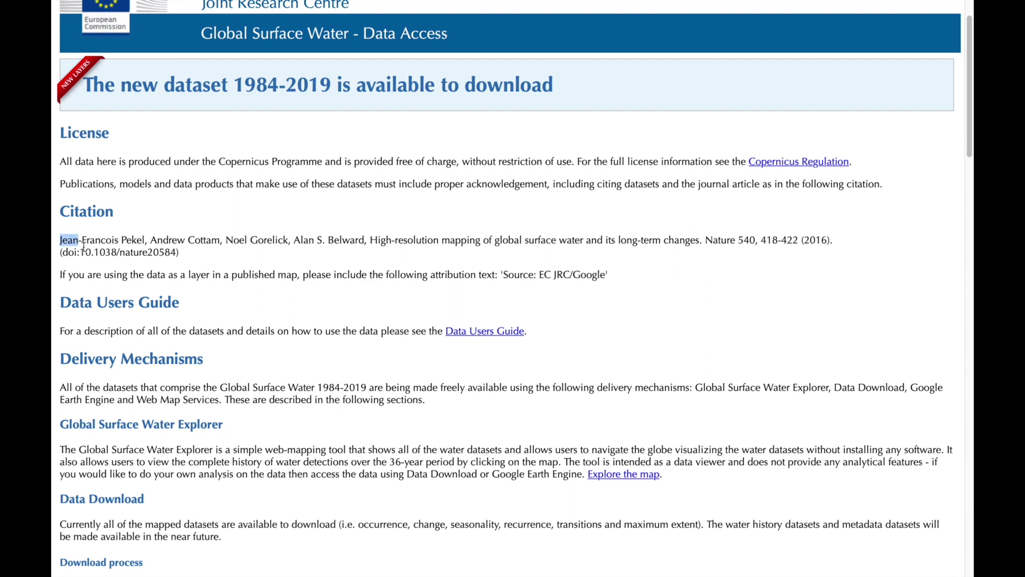
left_click_drag(60, 241, 206, 252)
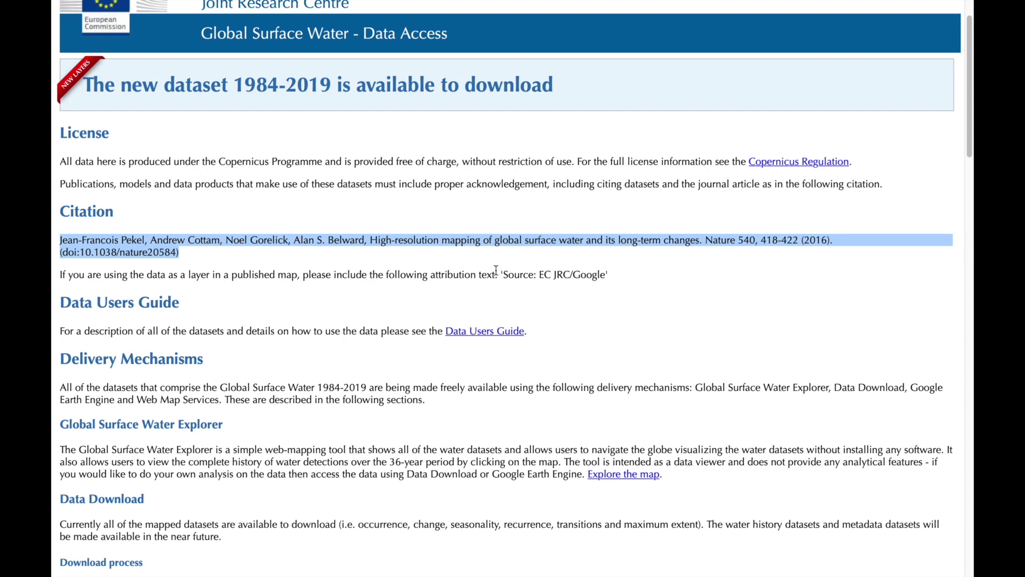
left_click_drag(504, 274, 607, 276)
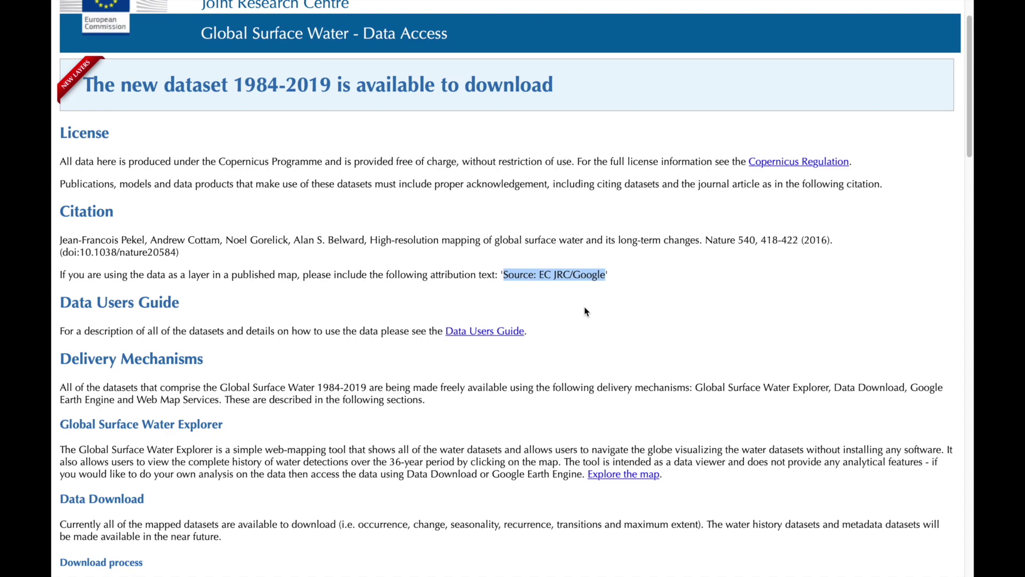
Find the Individual 10°x10° files section and list the datasets for the tile with top-left corner at 60E, 40N.
scroll(584, 307, "down", 2)
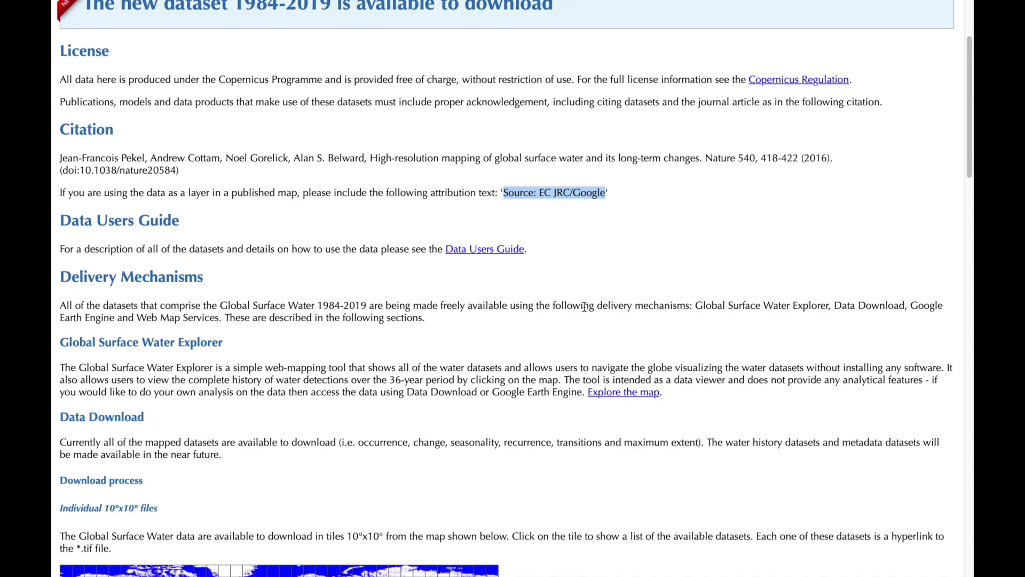
scroll(584, 305, "down", 5)
scroll(584, 306, "down", 2)
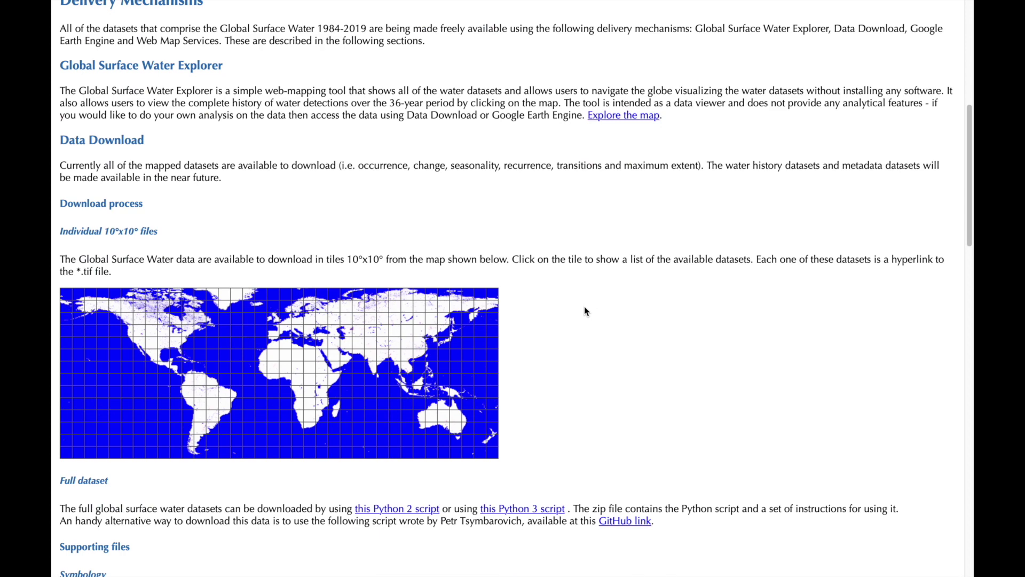
scroll(585, 309, "down", 2)
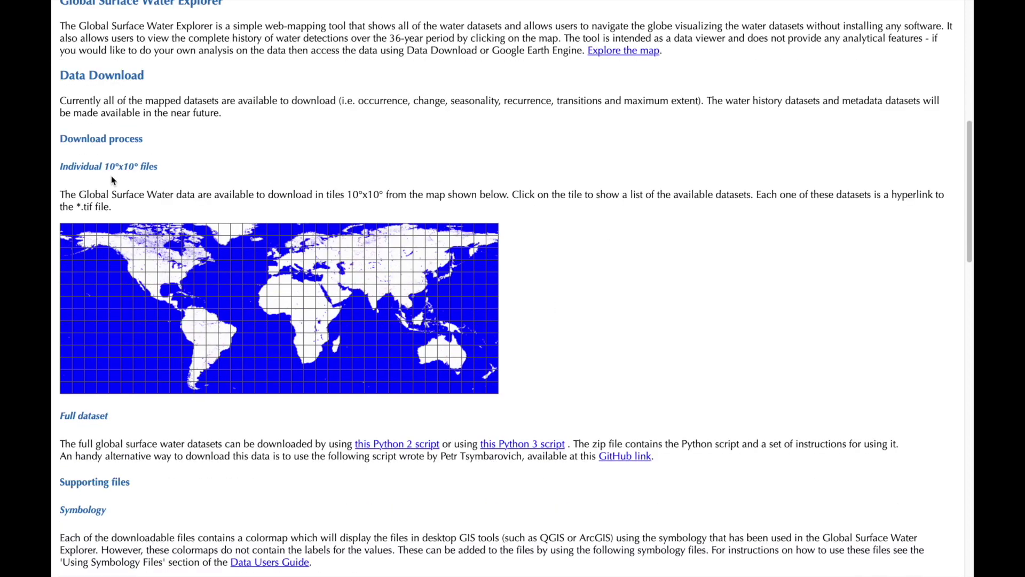
left_click_drag(166, 166, 52, 167)
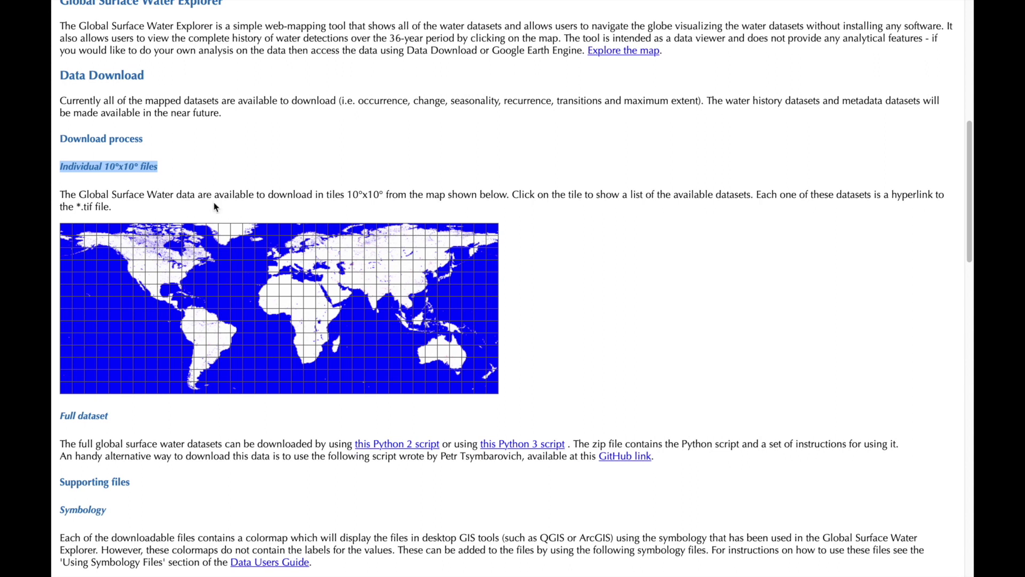
left_click(362, 283)
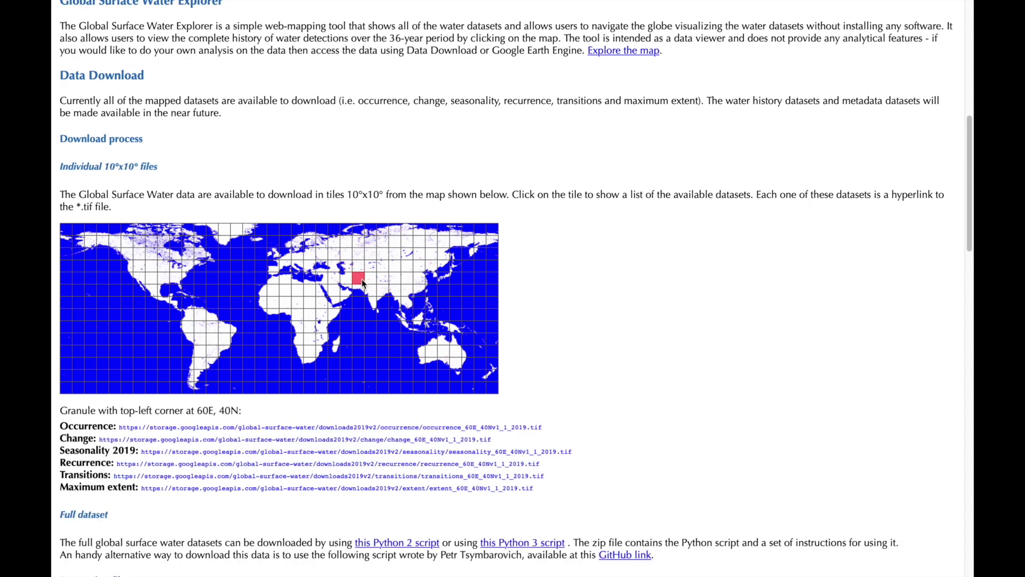
Review the tile's download links, the full dataset scripts, the QGIS symbology files and the metadata files.
scroll(362, 283, "down", 5)
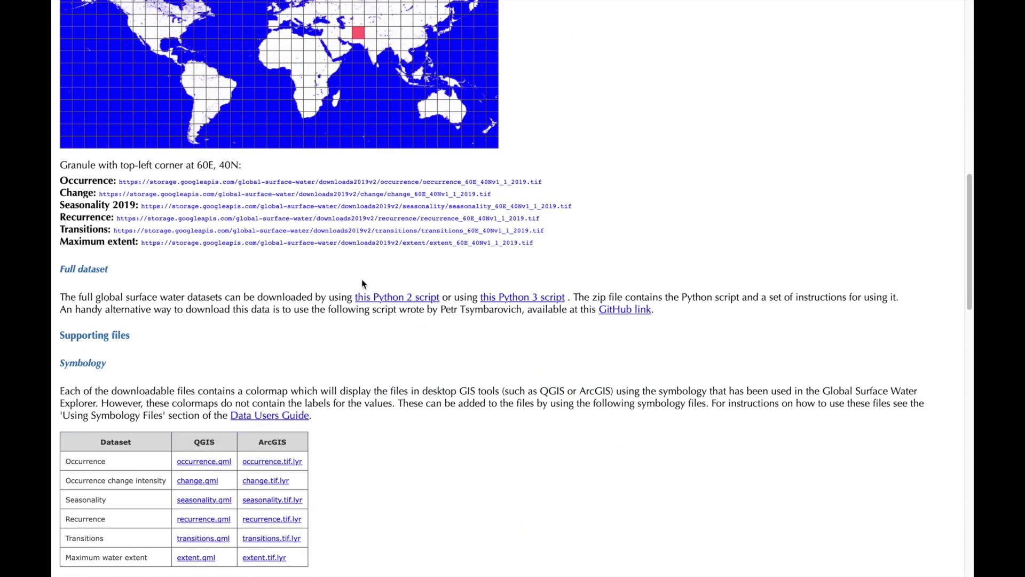
scroll(278, 296, "up", 1)
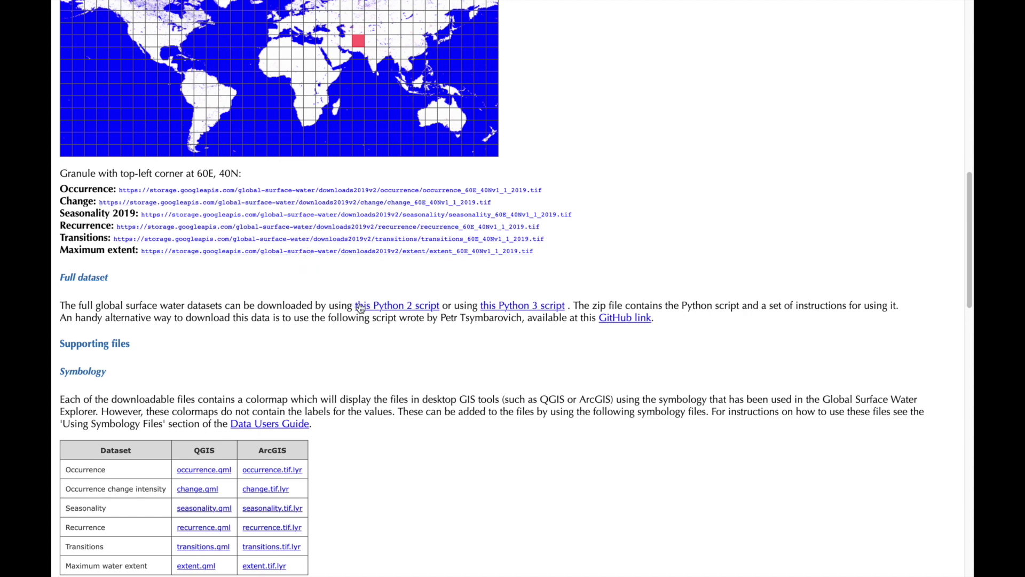
scroll(437, 345, "down", 4)
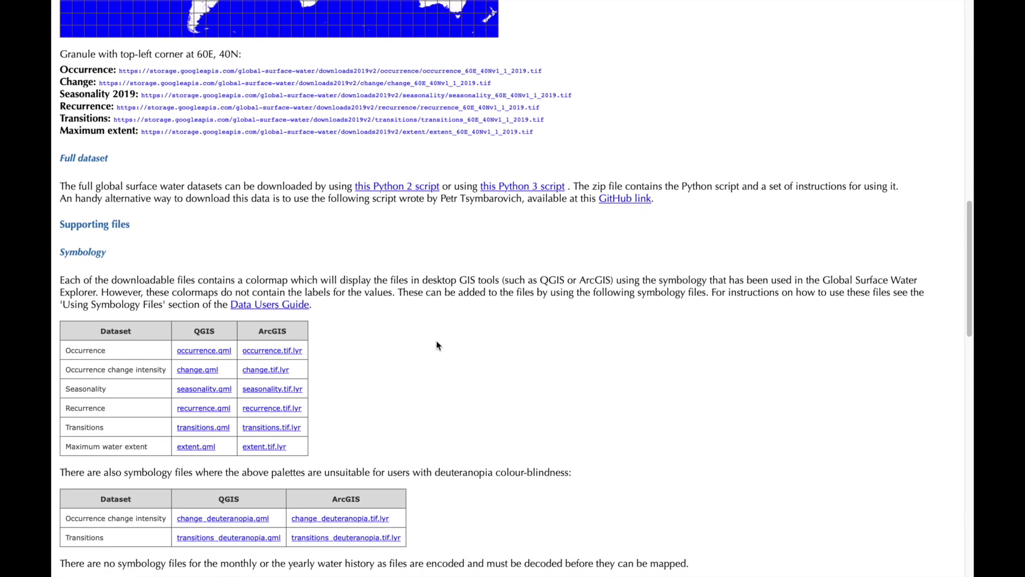
scroll(436, 345, "down", 1)
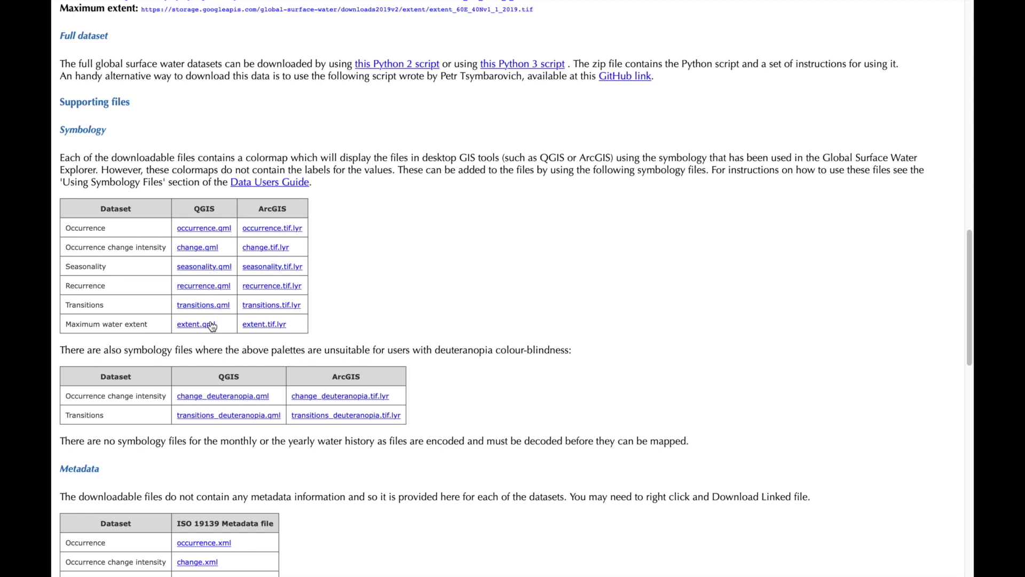
scroll(214, 335, "down", 3)
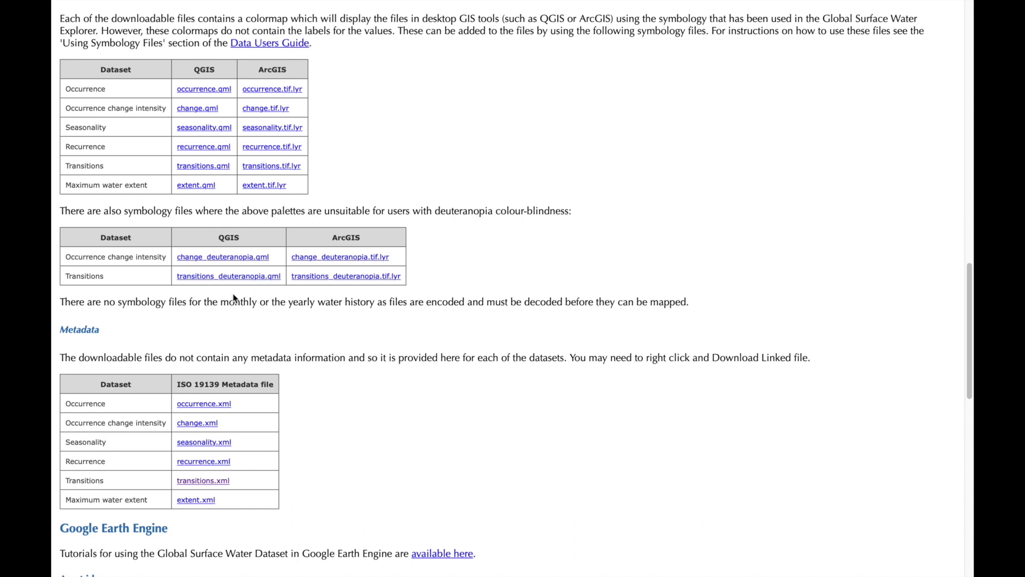
scroll(233, 298, "down", 3)
scroll(316, 363, "down", 1)
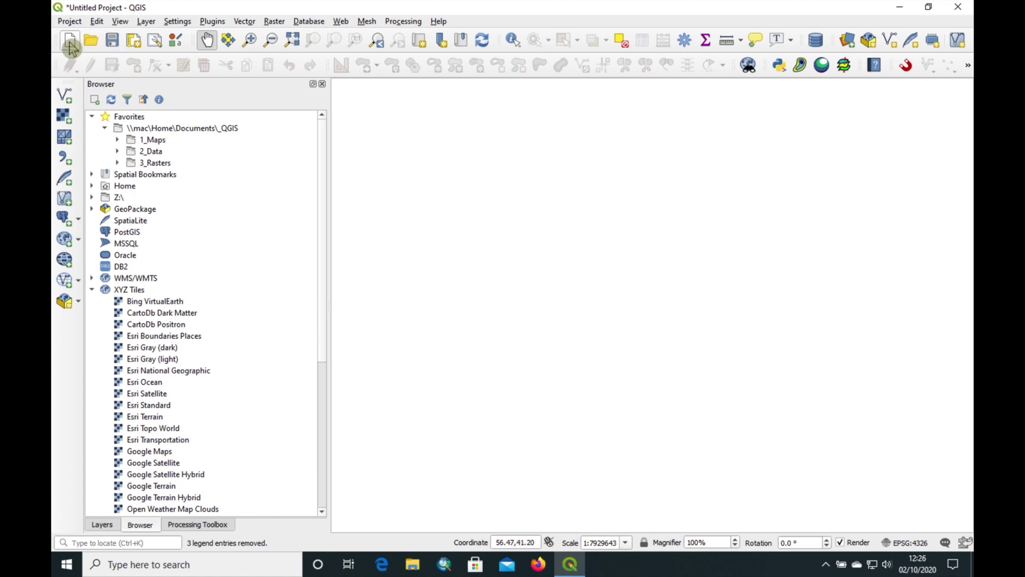
In QGIS, add the transitions_60E_40Nv1_1_2019.tif raster from the EC-JRC folder under 3_Rasters to the map.
left_click(118, 162)
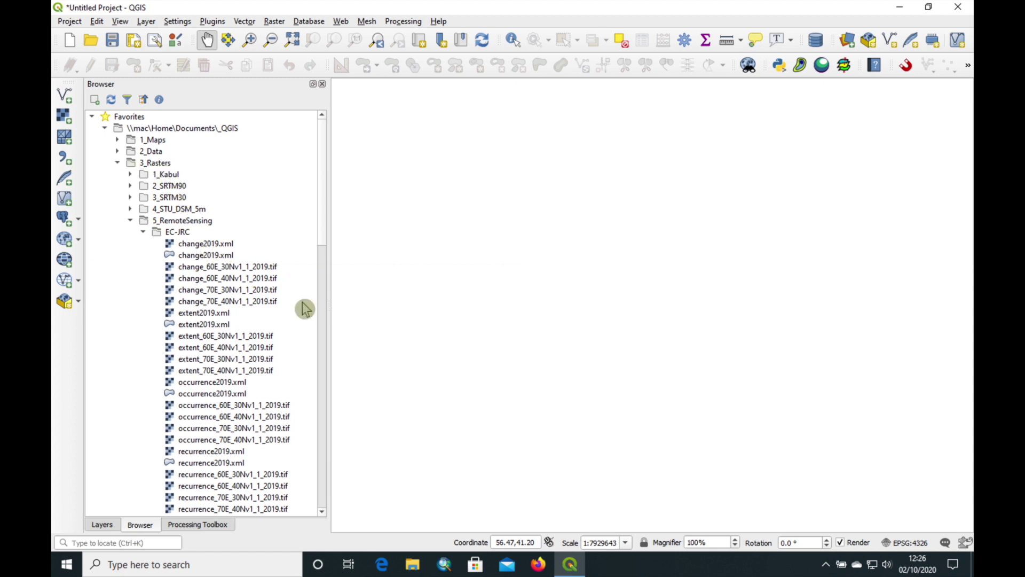
scroll(303, 304, "down", 10)
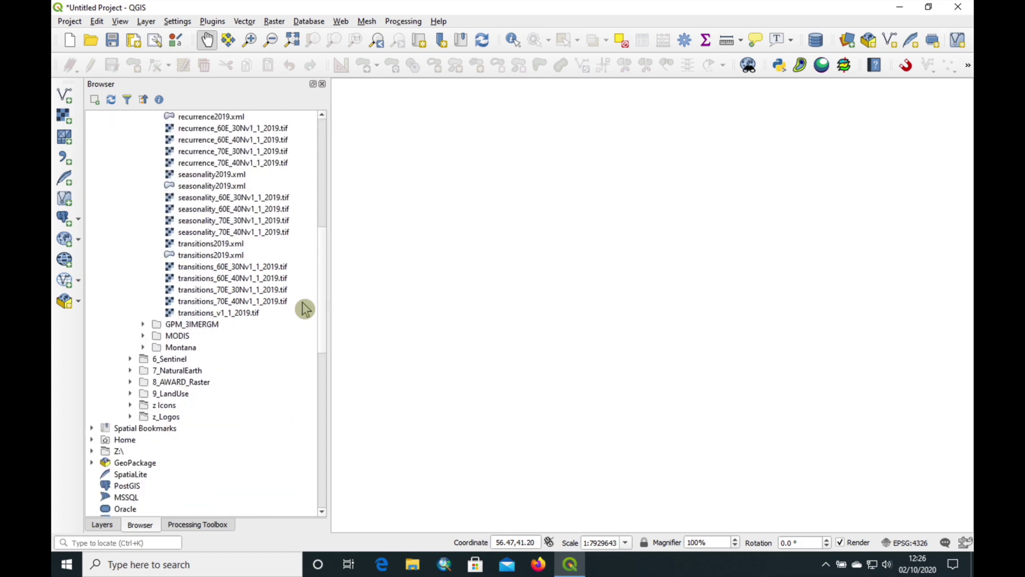
left_click(255, 279)
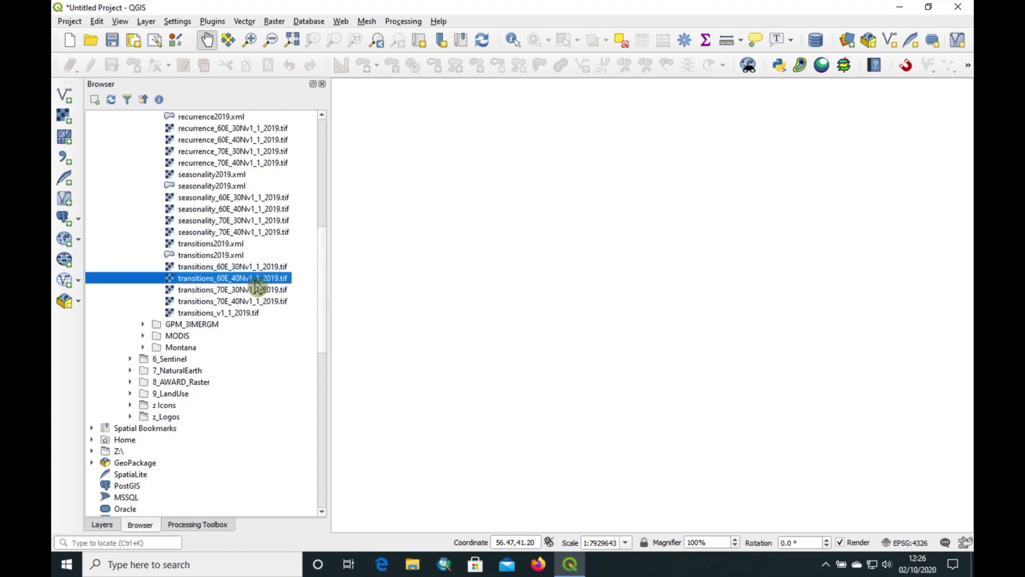
Add the AFG_Extents and Country layers from Afghanistan.gpkg in the 2_Data folder to the map.
scroll(257, 287, "up", 10)
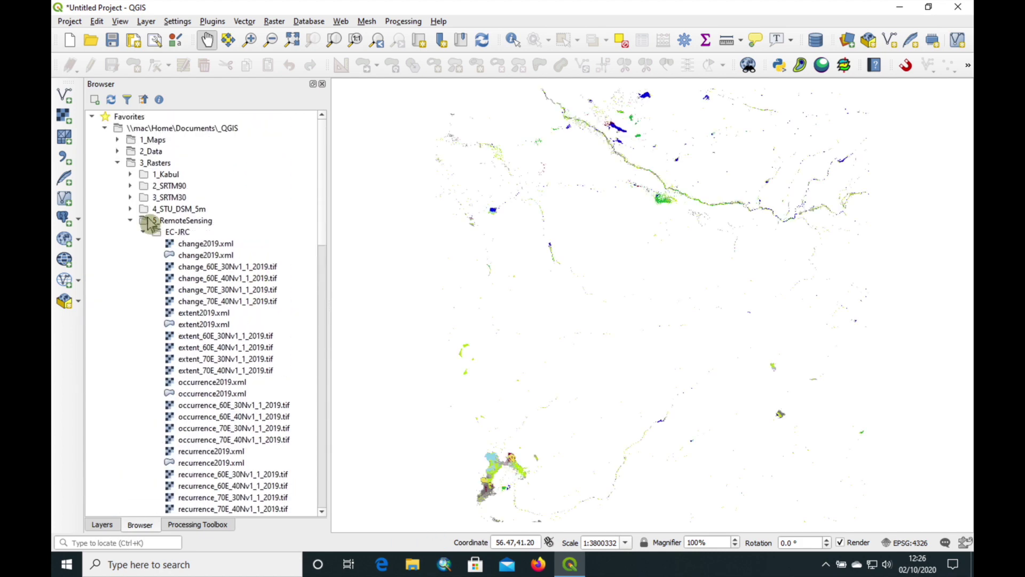
left_click(118, 162)
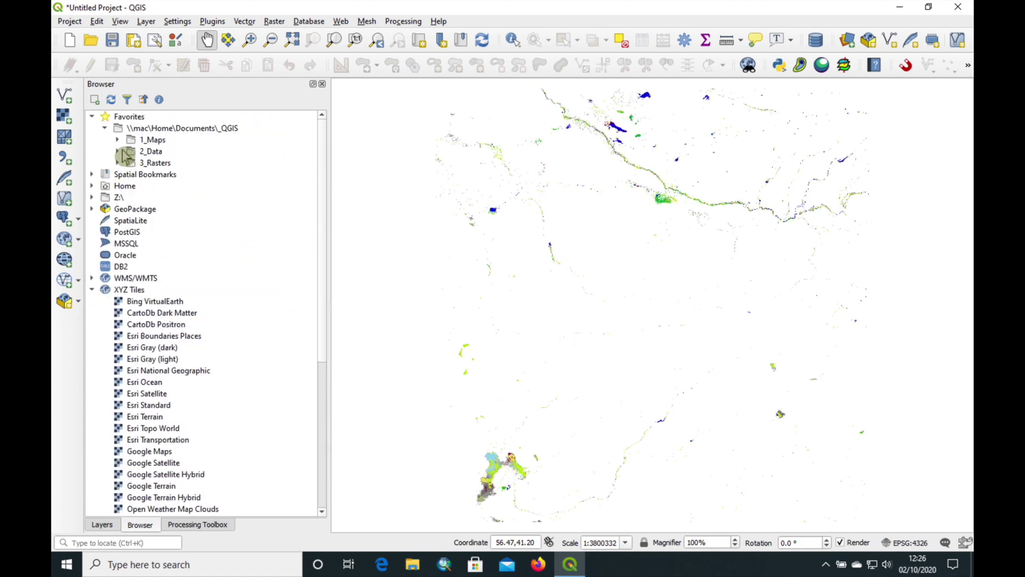
left_click(118, 152)
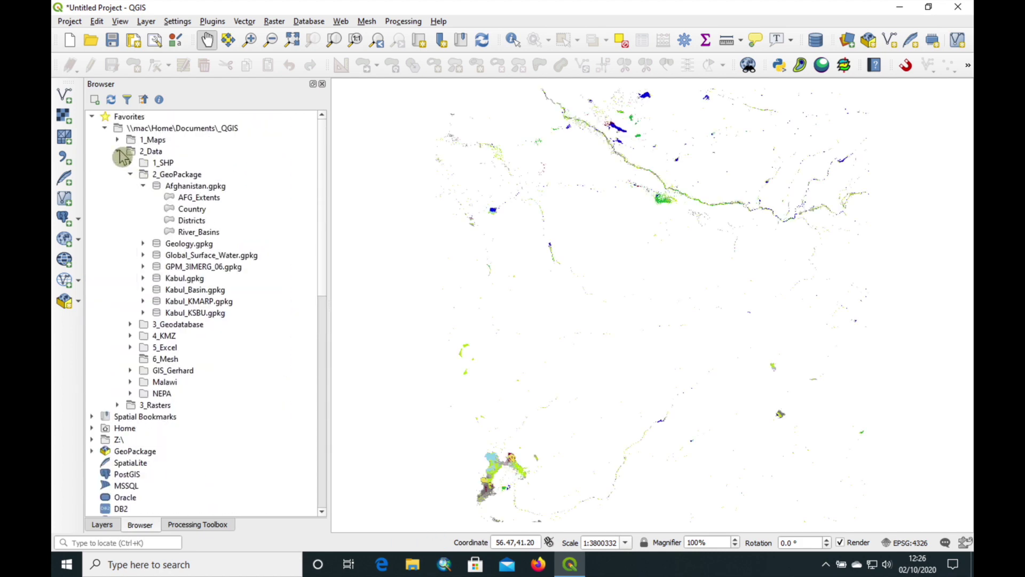
left_click(209, 199)
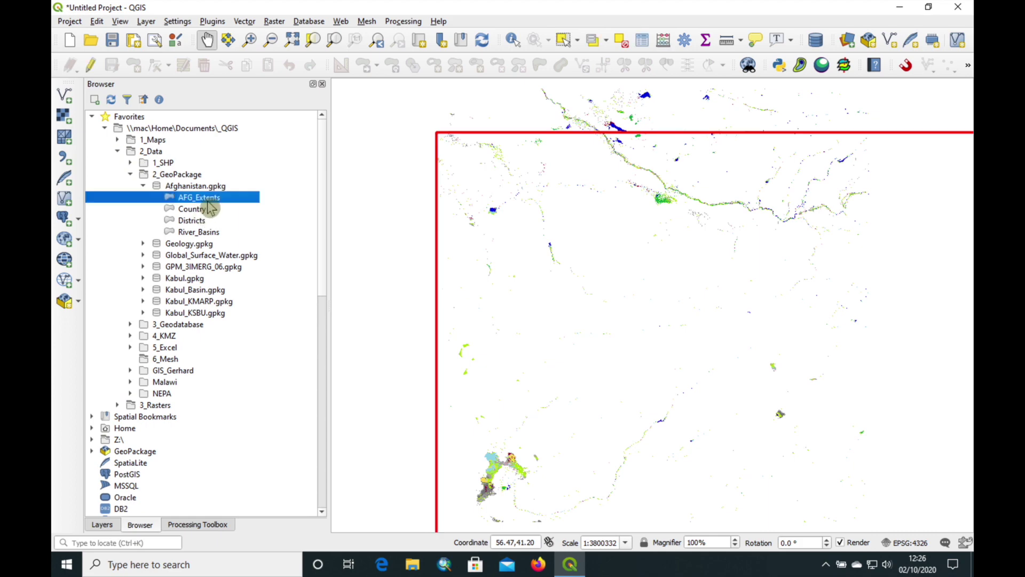
left_click(195, 210)
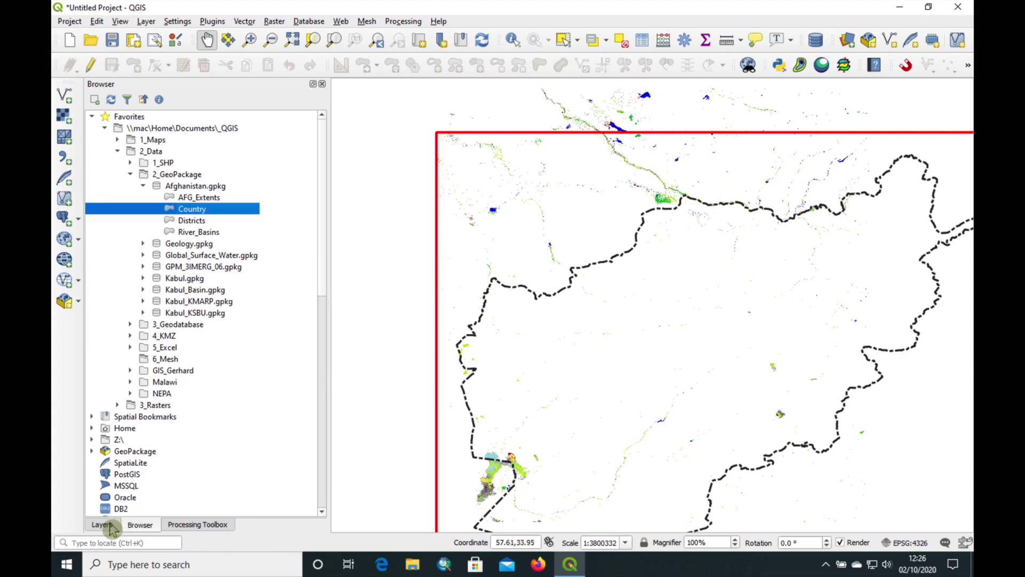
Add the Google Terrain Hybrid basemap and place it beneath all other layers.
left_click(117, 152)
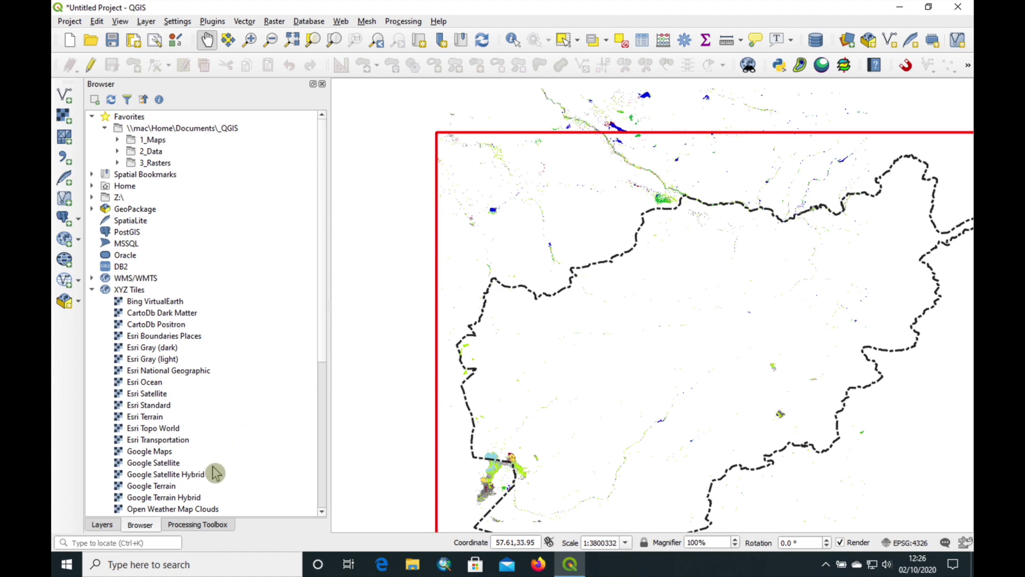
double_click(200, 498)
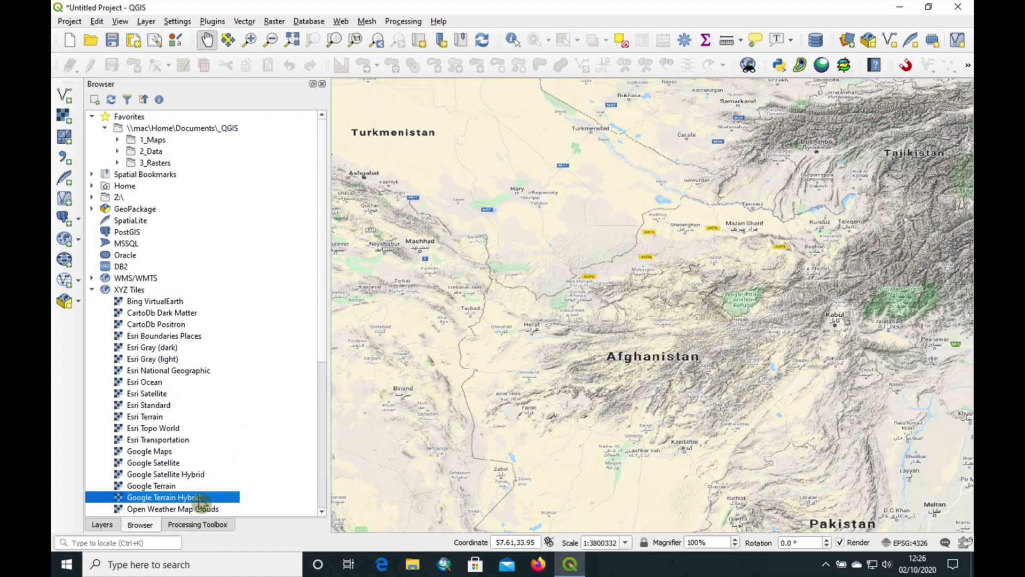
left_click(102, 524)
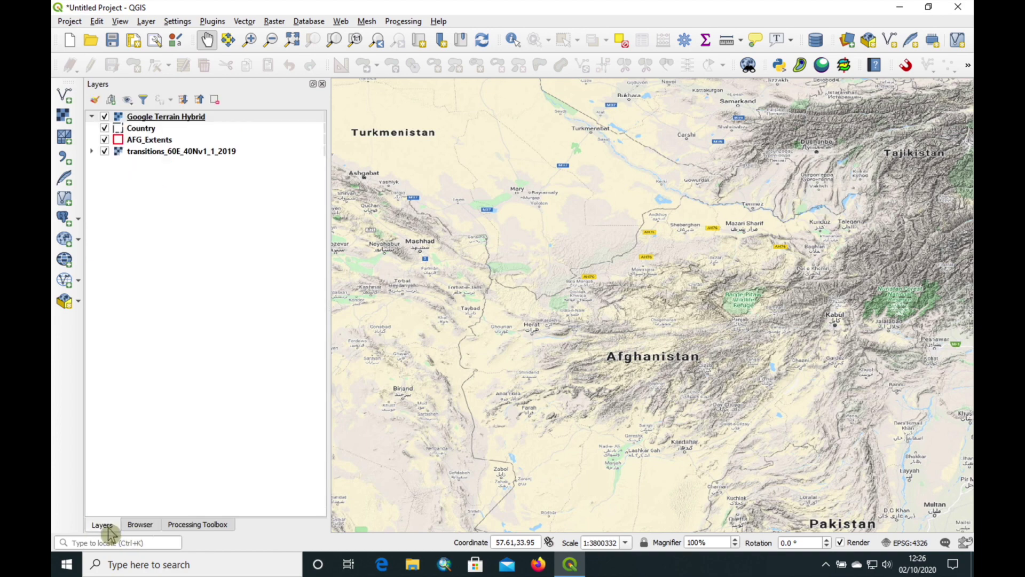
left_click_drag(157, 124, 160, 195)
left_click_drag(550, 260, 487, 203)
left_click(270, 40)
left_click(578, 297)
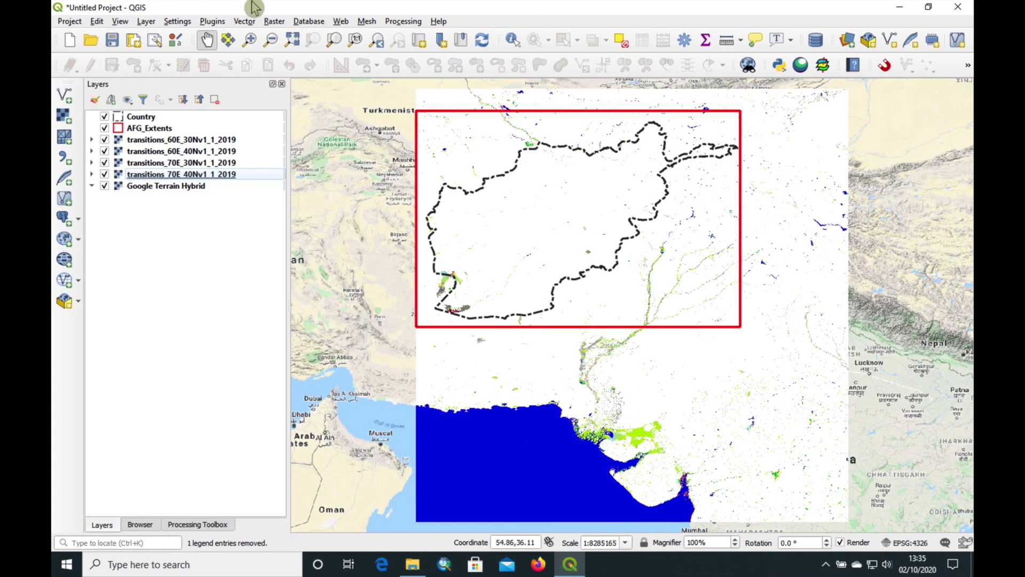
Build a temporary virtual raster from the four transitions tiles, without placing each input file into a separate band.
left_click(274, 21)
mouse_move(303, 112)
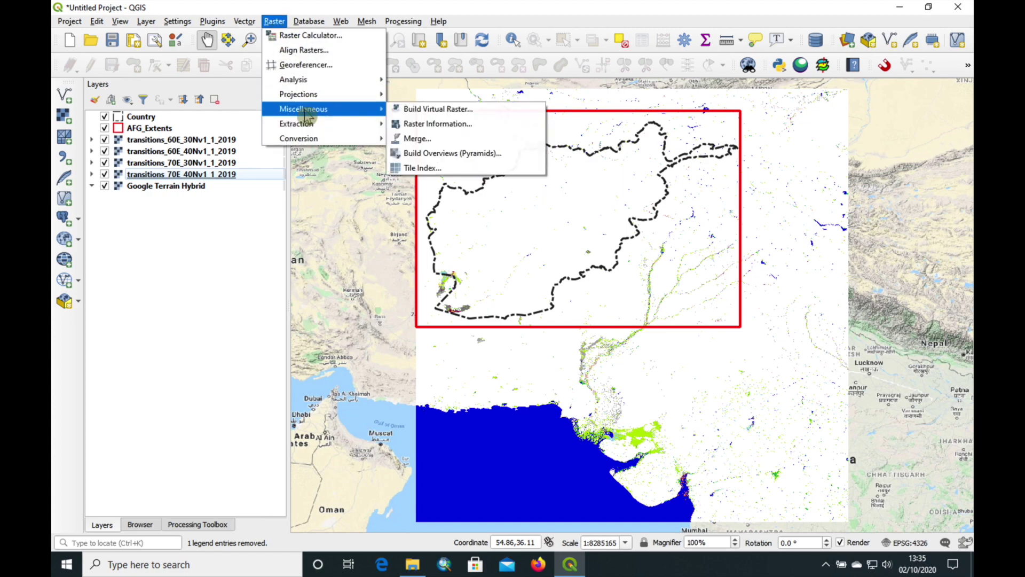
left_click(506, 111)
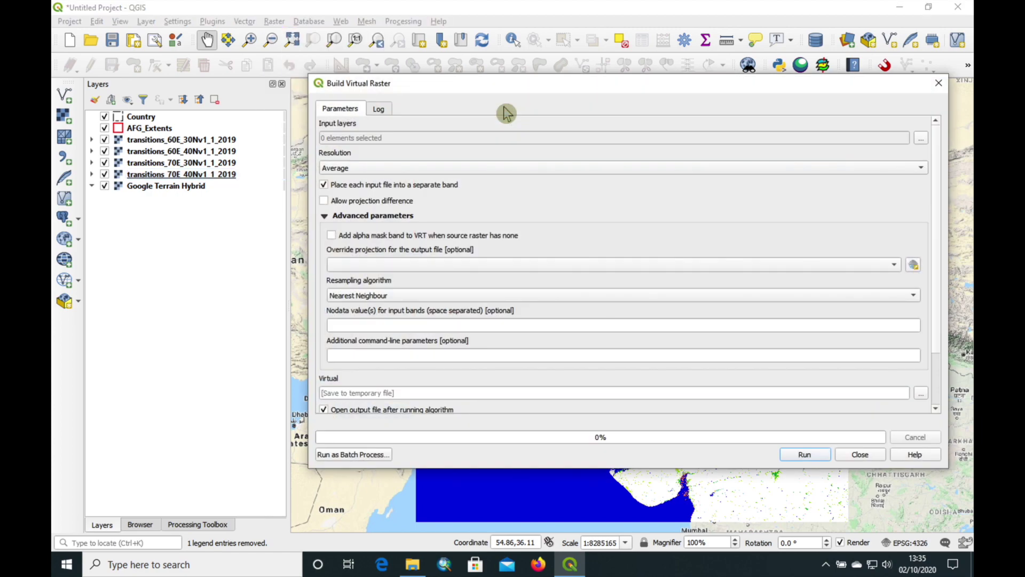
left_click(923, 139)
left_click(662, 179)
left_click(332, 176)
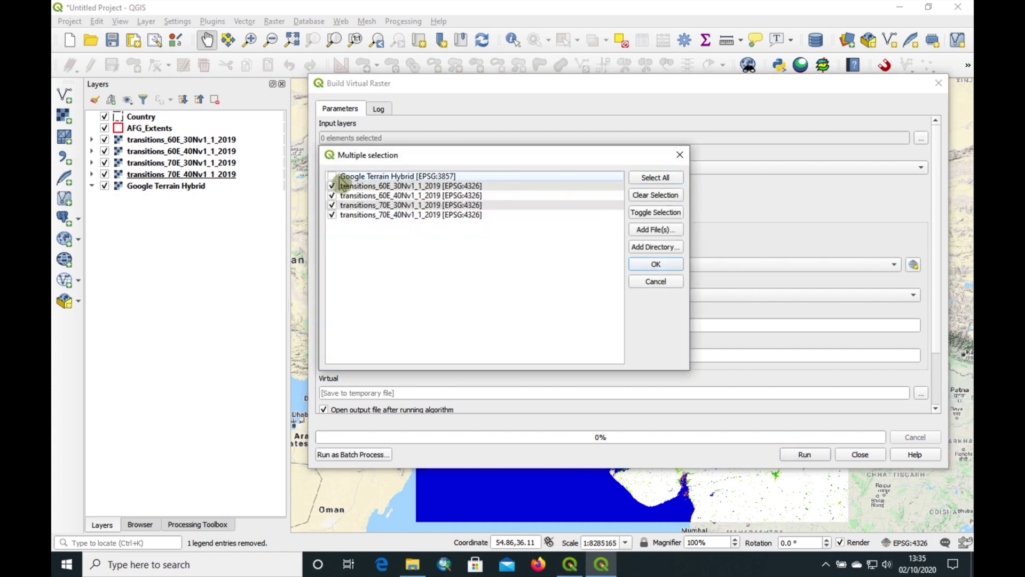
left_click(662, 264)
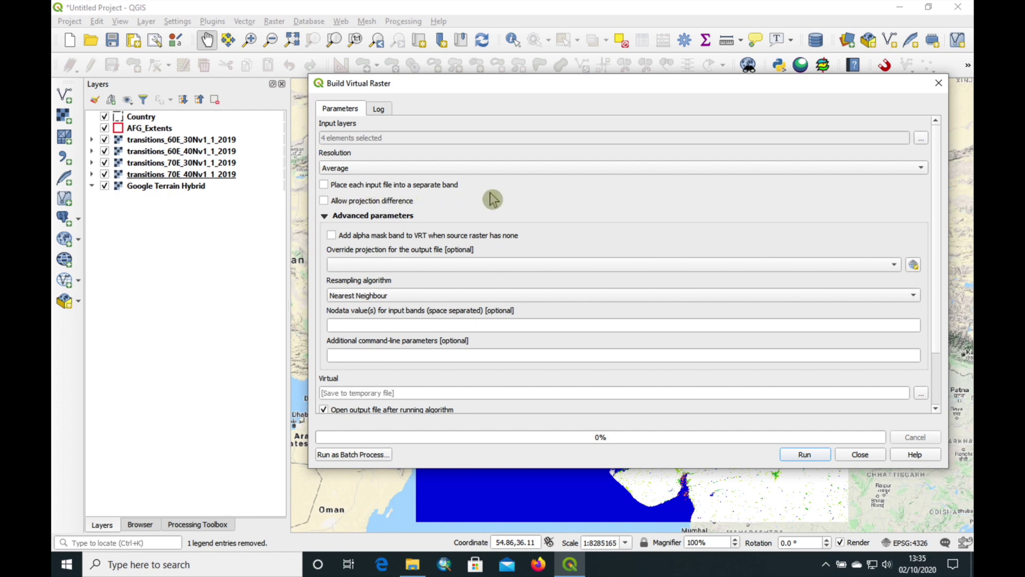
left_click_drag(938, 208, 948, 354)
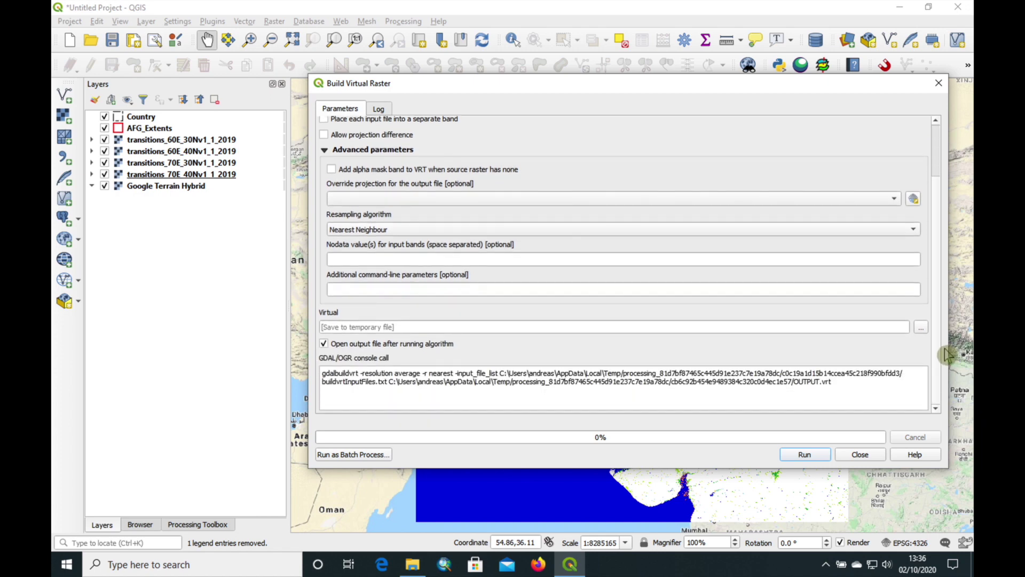
left_click(800, 456)
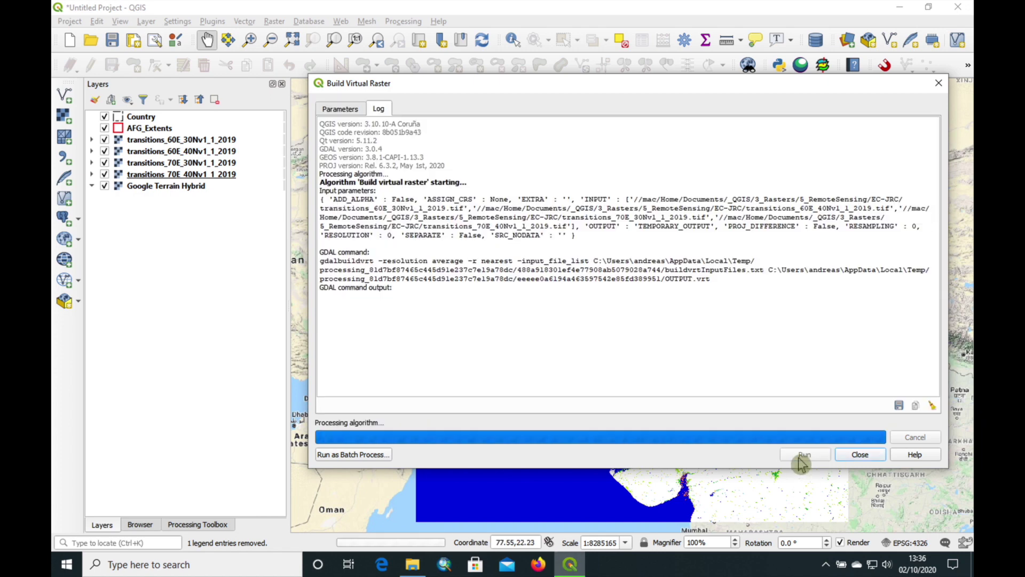
left_click(859, 454)
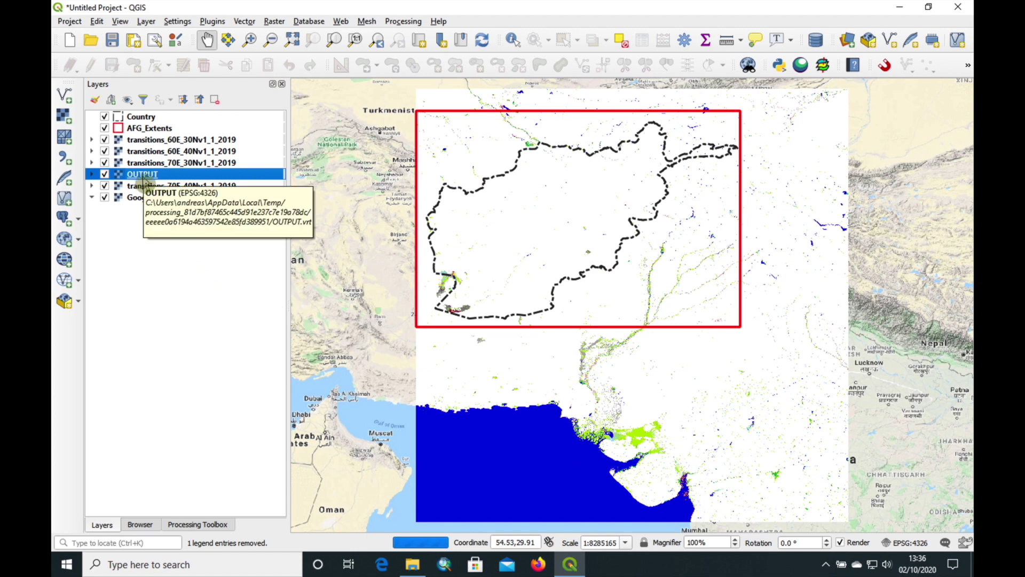
Remove the four original transitions tile layers from the project, keeping the merged OUTPUT raster.
left_click(150, 141)
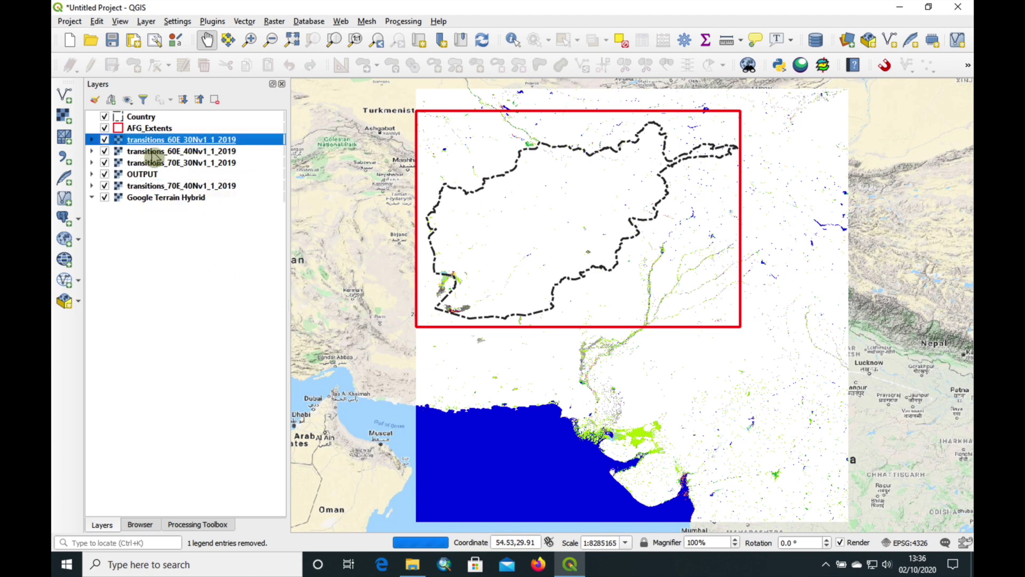
left_click(157, 164, "shift")
right_click(156, 163)
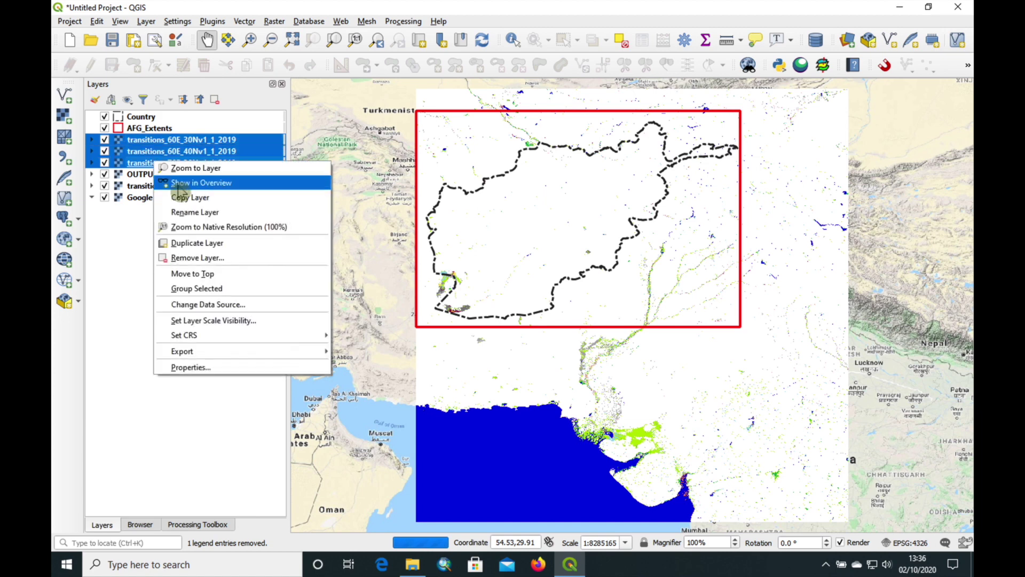
left_click(210, 258)
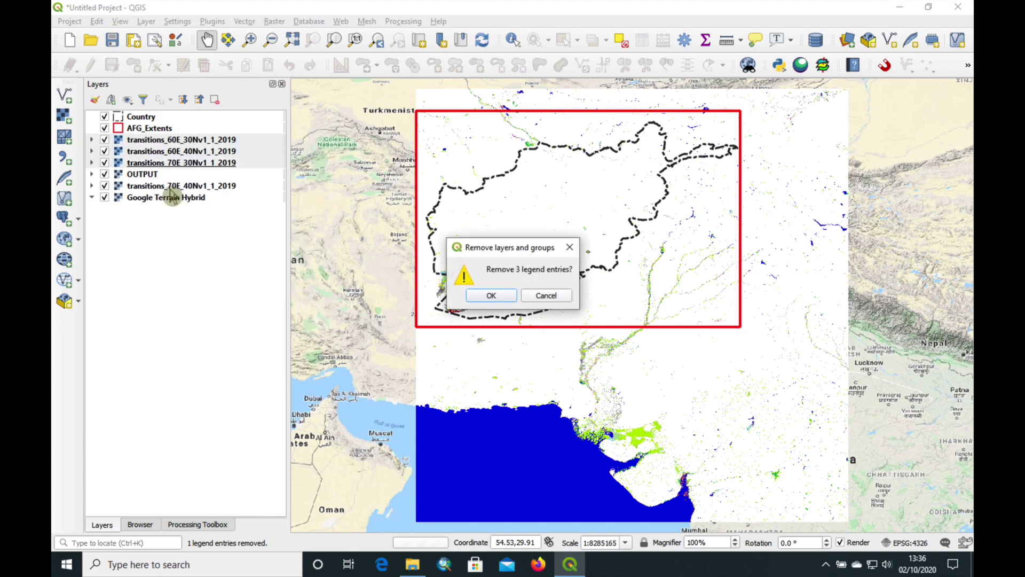
left_click(475, 294)
left_click(157, 156)
right_click(157, 157)
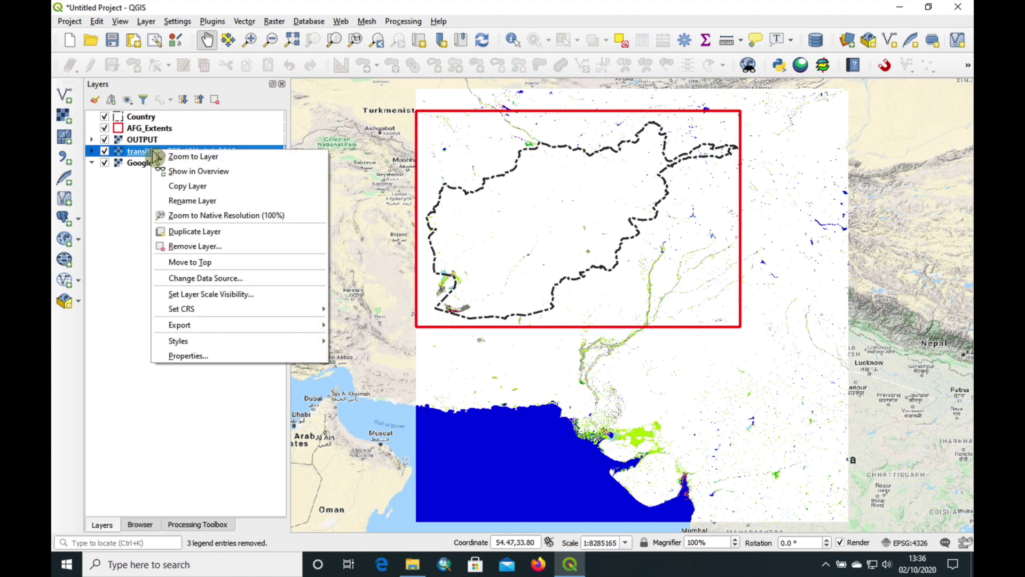
left_click(206, 245)
left_click(490, 294)
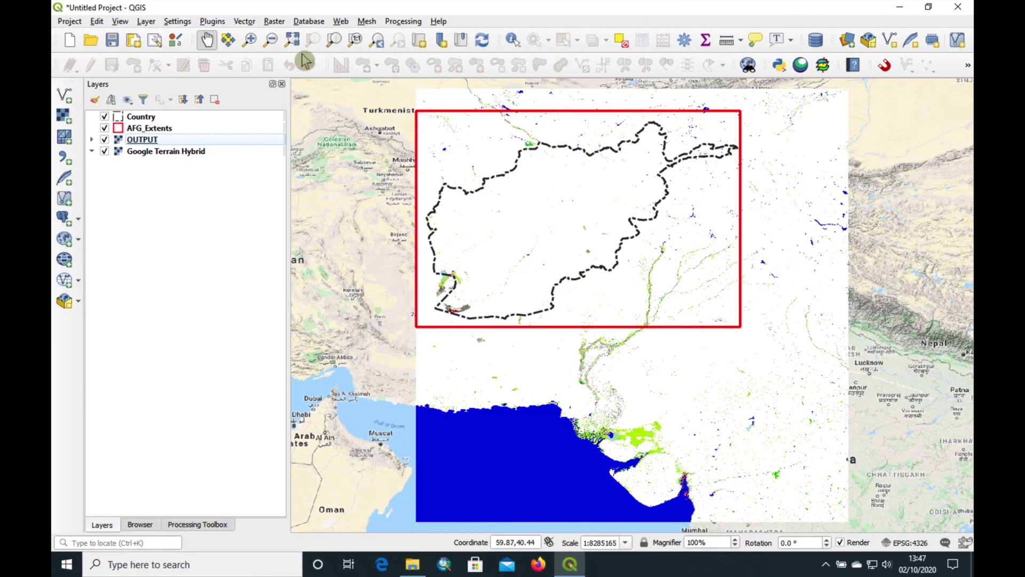
Clip the merged OUTPUT raster to a temporary file with AFG_Extents as mask layer, and hide the unclipped raster.
left_click(274, 21)
mouse_move(326, 124)
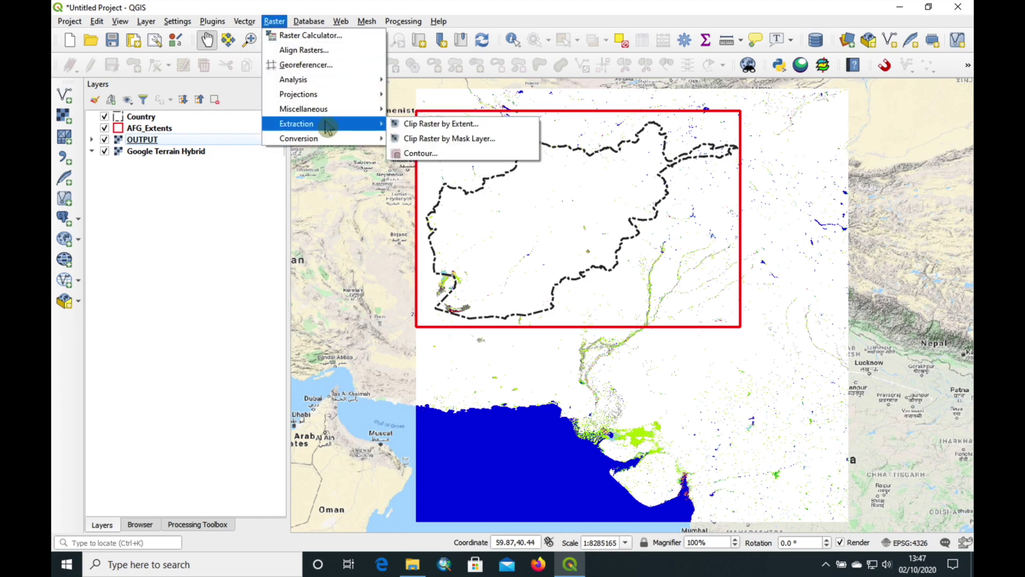
left_click(514, 139)
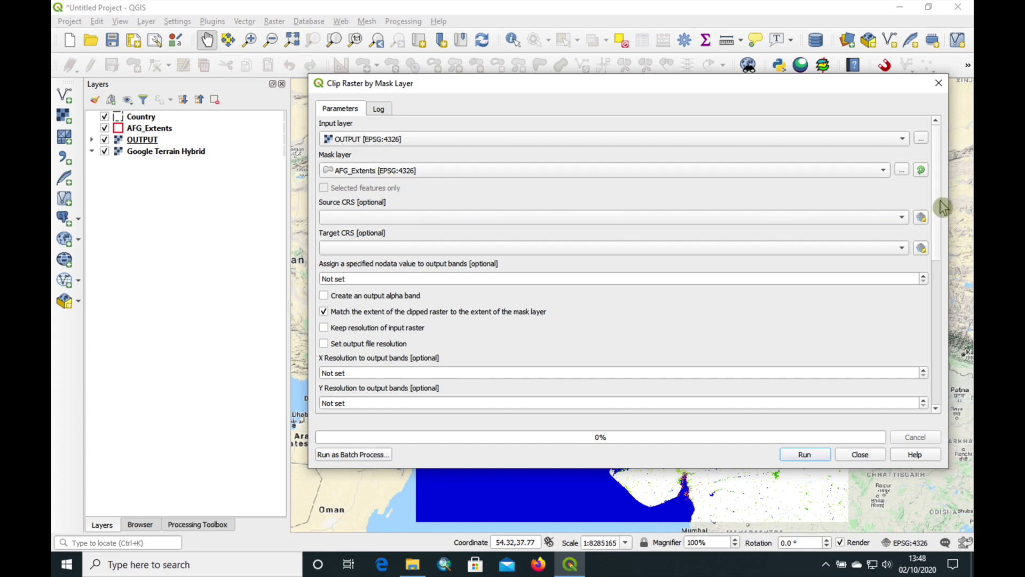
left_click_drag(936, 200, 940, 329)
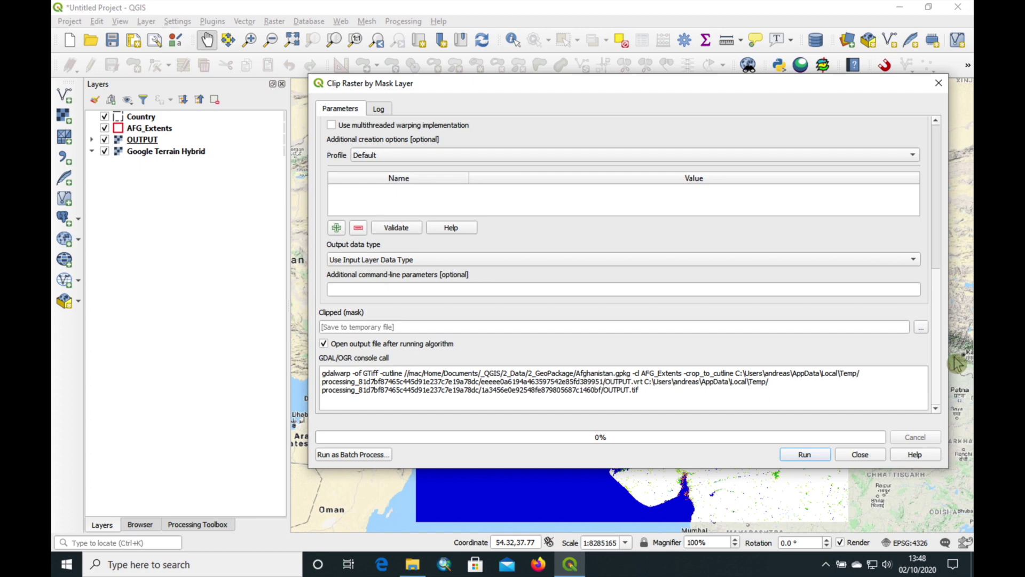
left_click(800, 459)
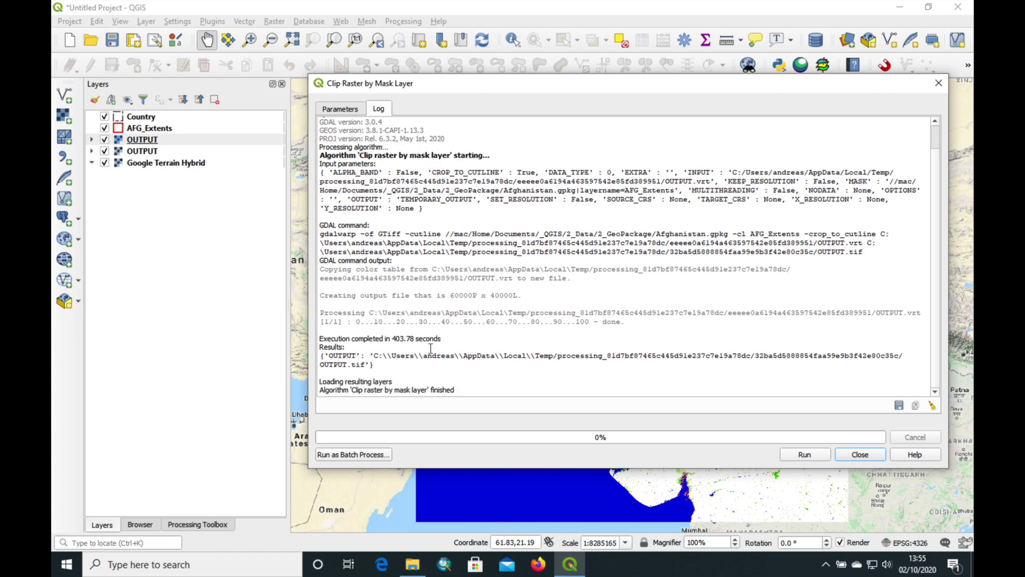
left_click(860, 454)
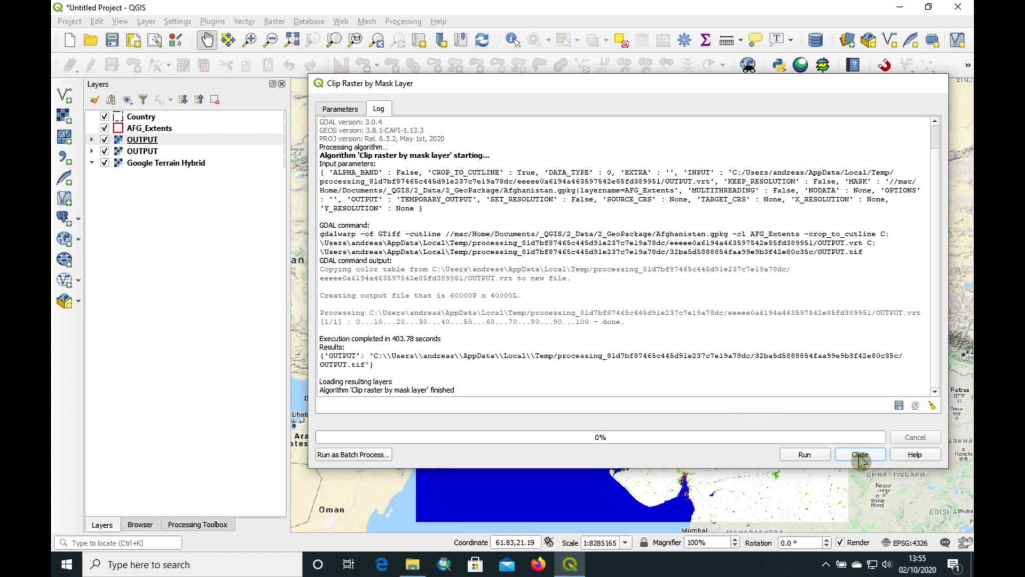
left_click(104, 153)
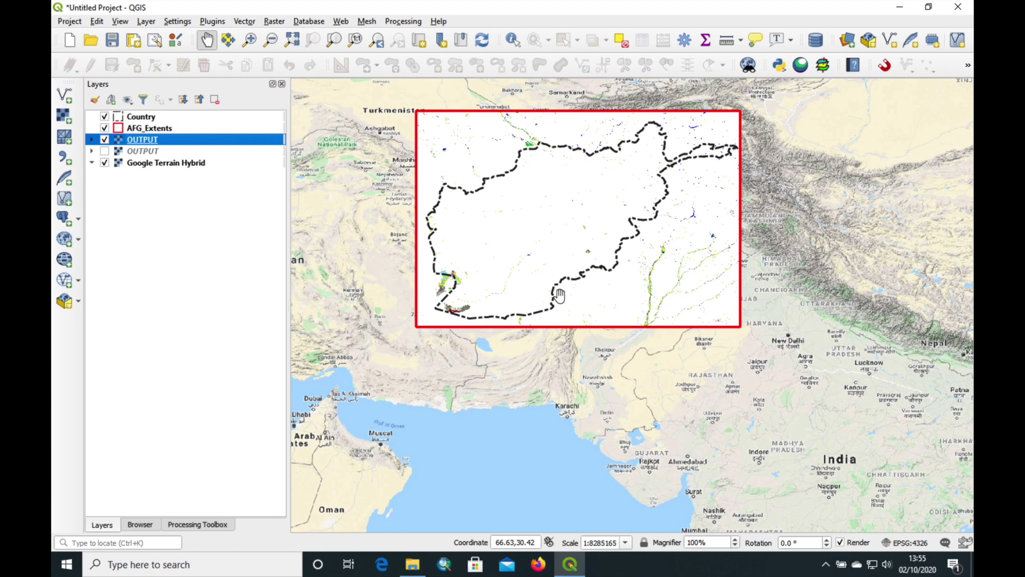
Rename the clipped raster layer to Transitions Map.
right_click(150, 143)
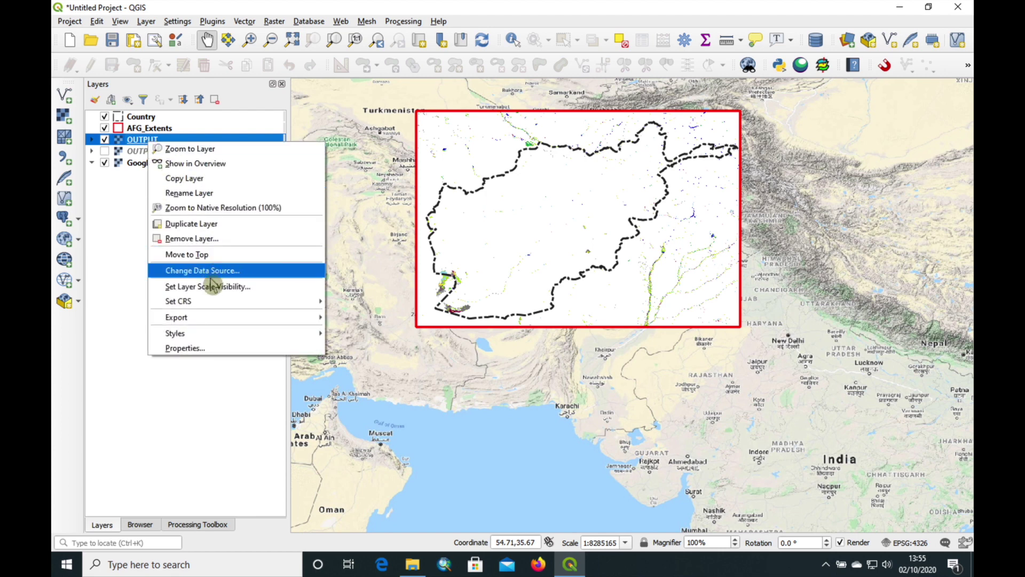
left_click(213, 193)
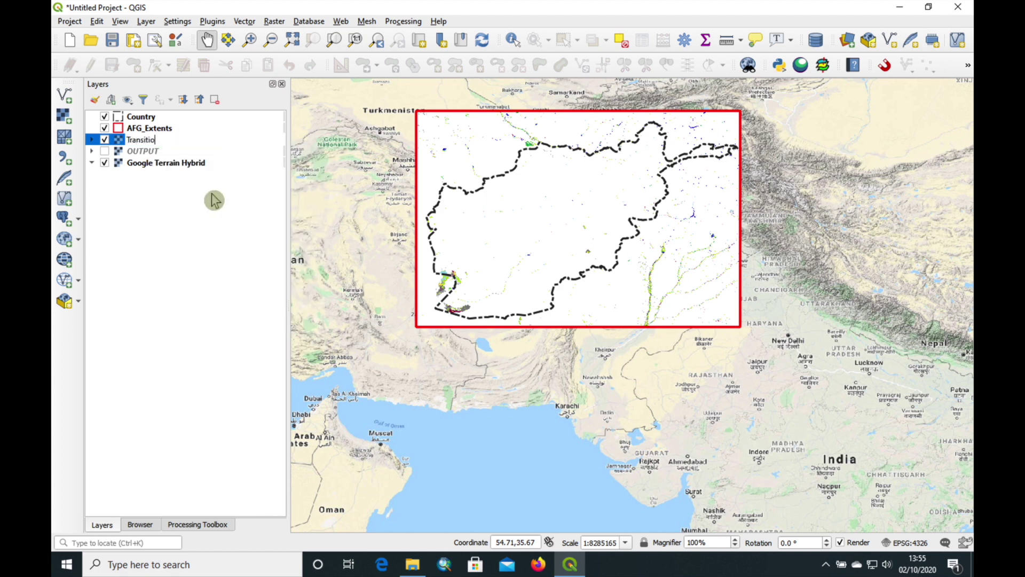
key("Return")
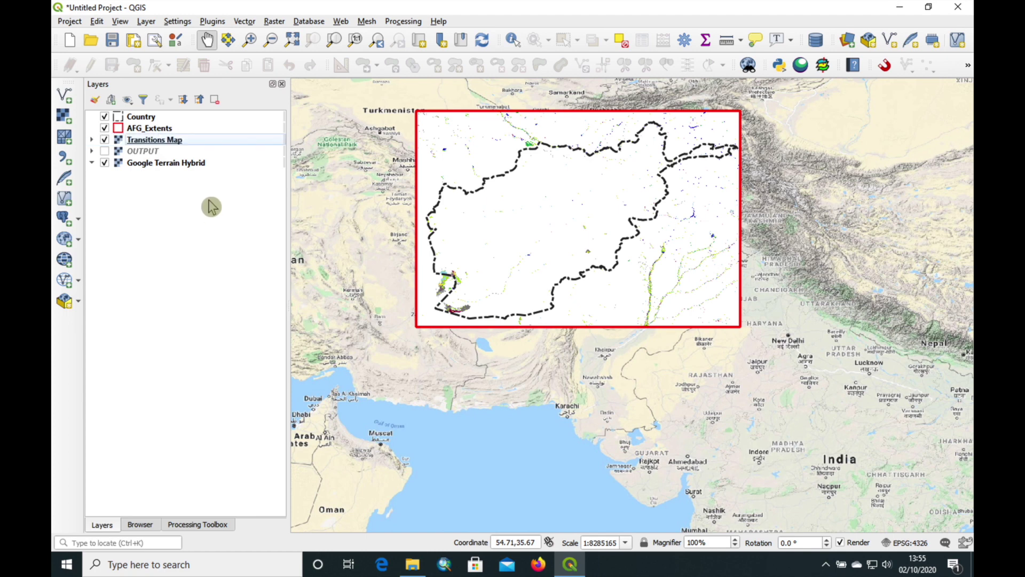
Remove the hidden, unclipped OUTPUT layer from the project.
right_click(151, 152)
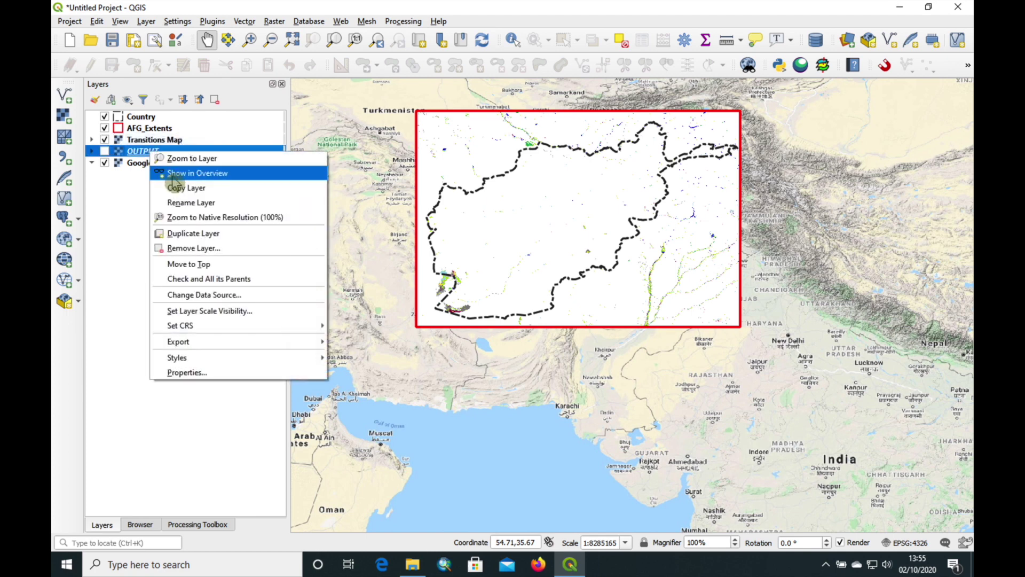
left_click(193, 247)
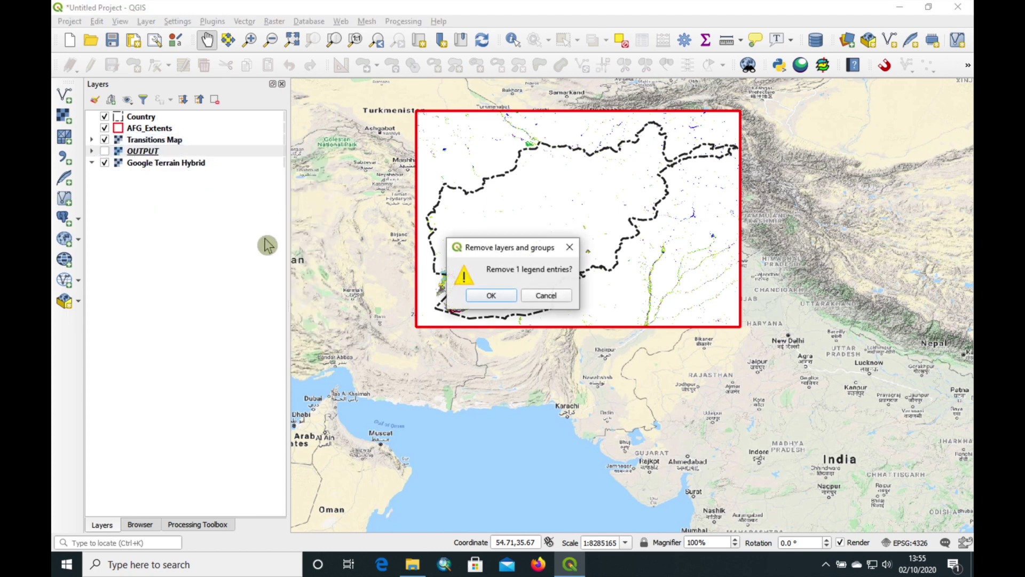
left_click(480, 295)
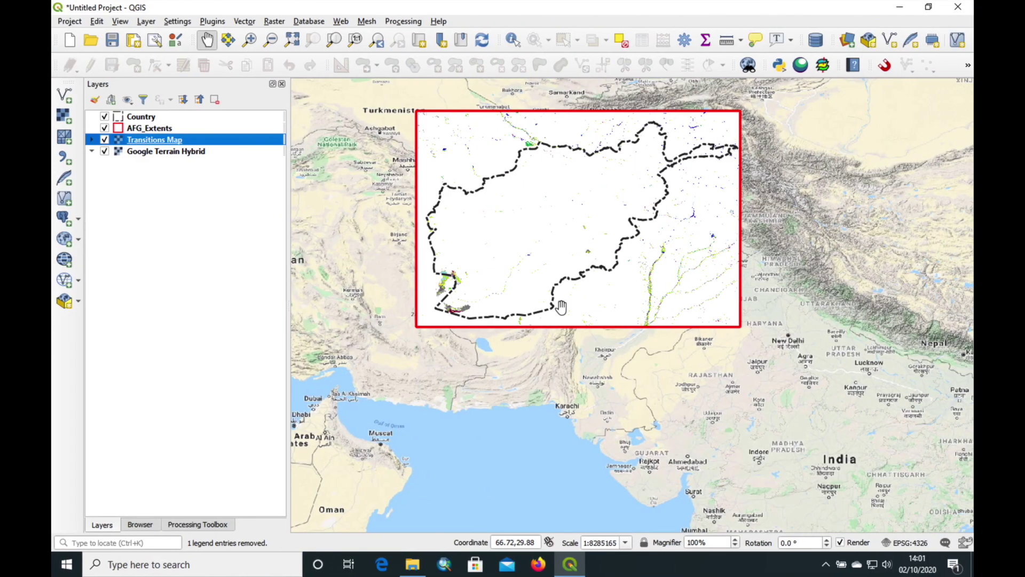
Load the transitions.qml style file from the EC-JRC folder into the Transitions Map layer's symbology.
double_click(146, 141)
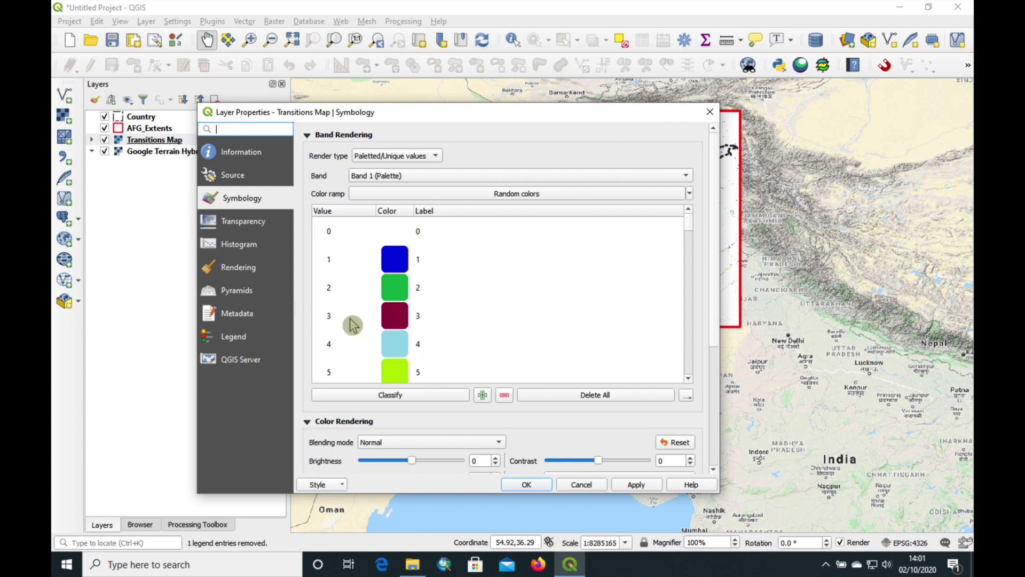
mouse_move(687, 227)
left_mouse_down()
mouse_move(693, 374)
mouse_move(697, 228)
left_mouse_up()
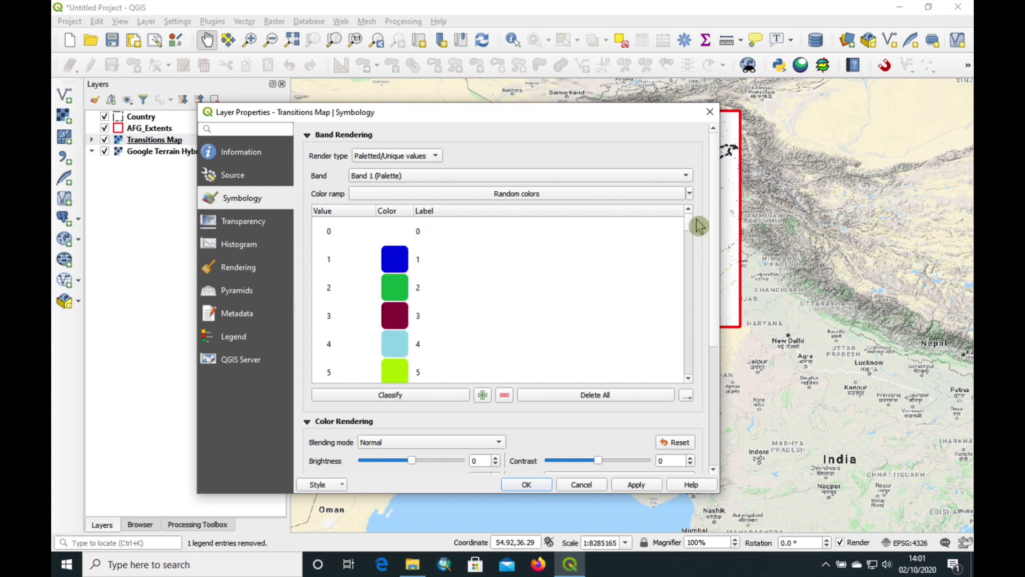
left_click(335, 485)
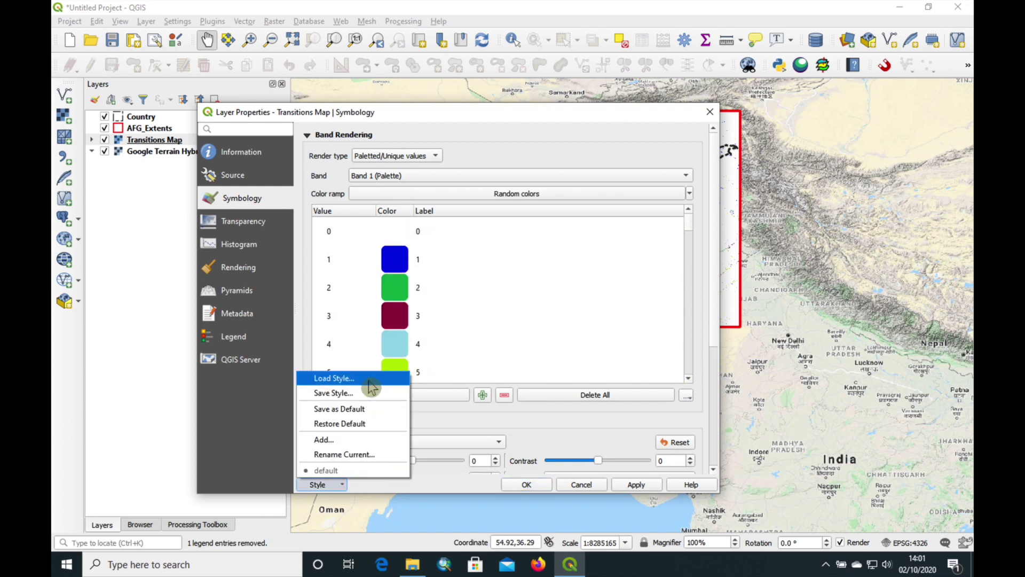
left_click(371, 380)
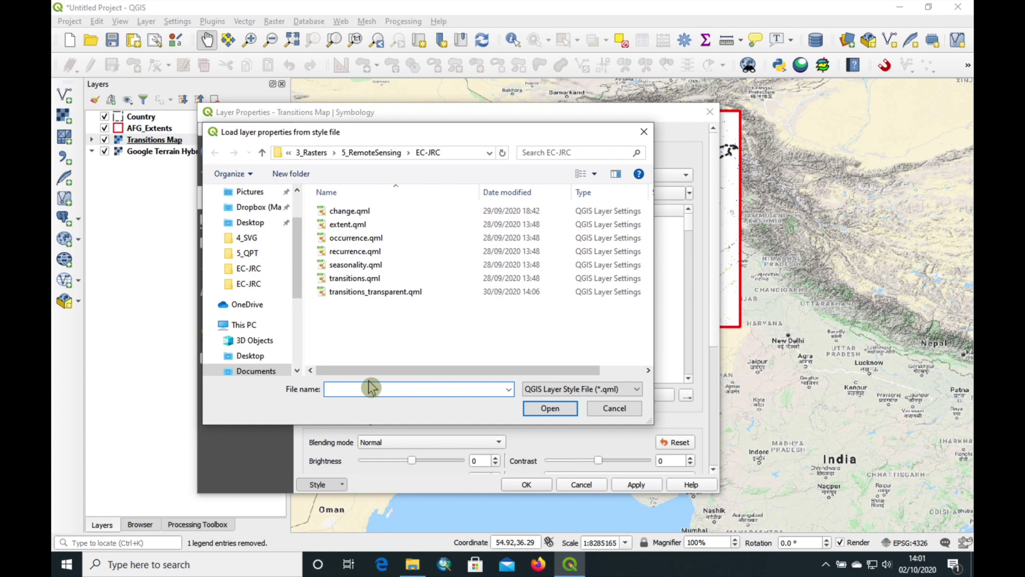
left_click(366, 279)
left_click(555, 407)
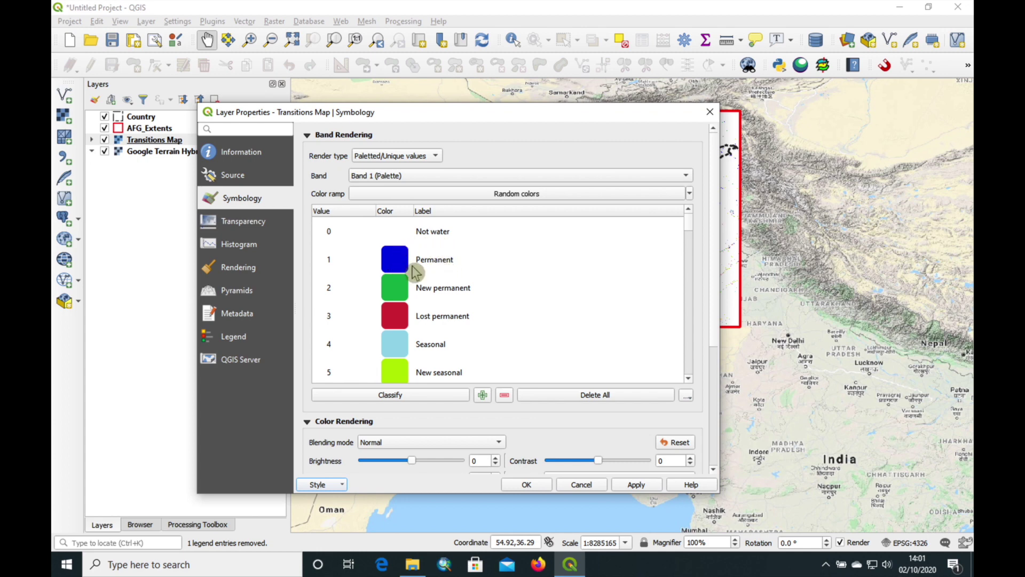
Delete the unused black classes 11 to 254 from the Transitions Map symbology, keeping No data, and apply the style.
left_click(689, 268)
left_click(690, 283)
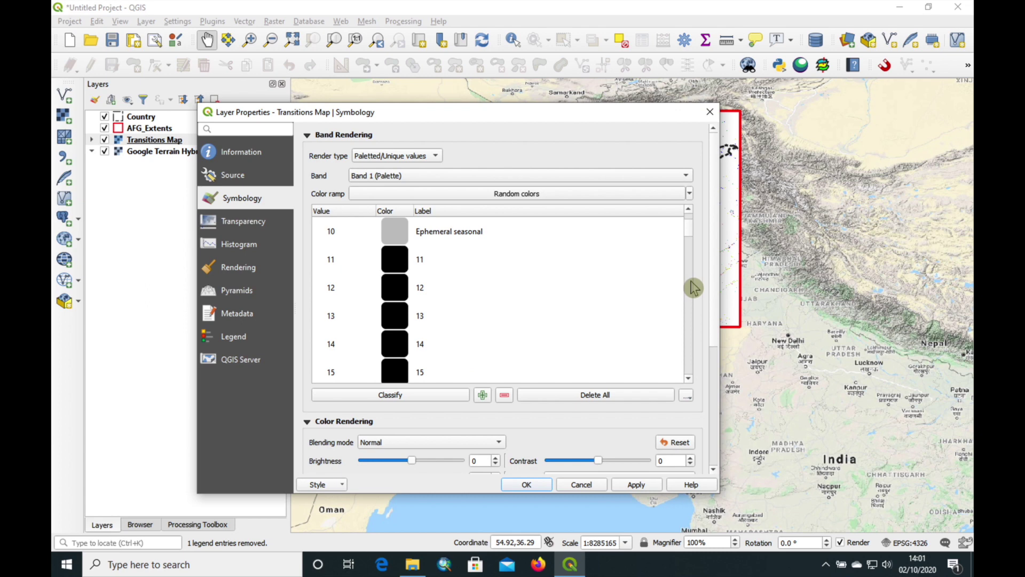
left_click(693, 289)
mouse_move(695, 240)
left_mouse_down()
mouse_move(699, 376)
mouse_move(701, 229)
mouse_move(698, 237)
left_mouse_up()
left_click(338, 319)
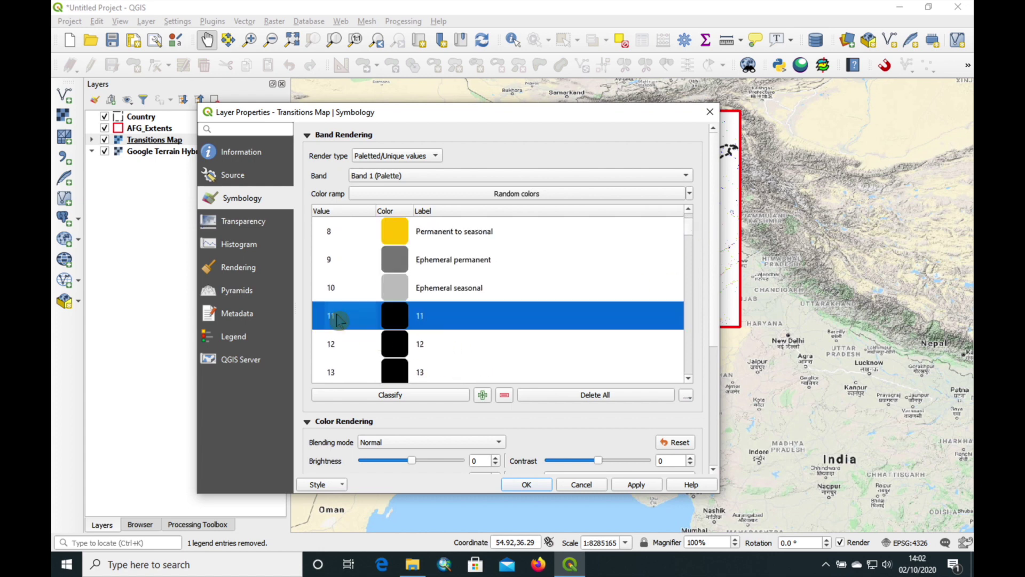
left_click_drag(690, 233, 686, 371)
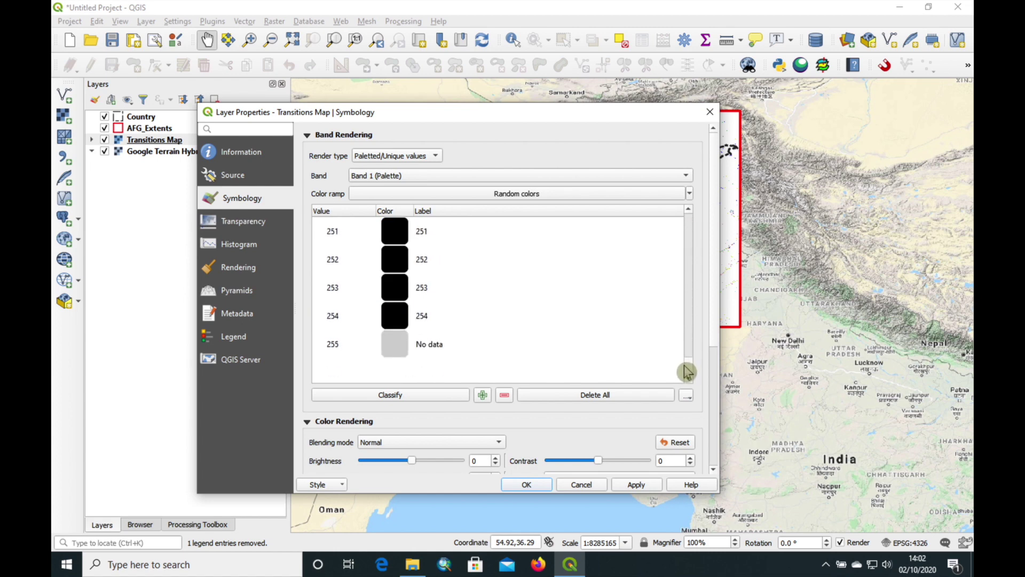
left_click(584, 327, "shift")
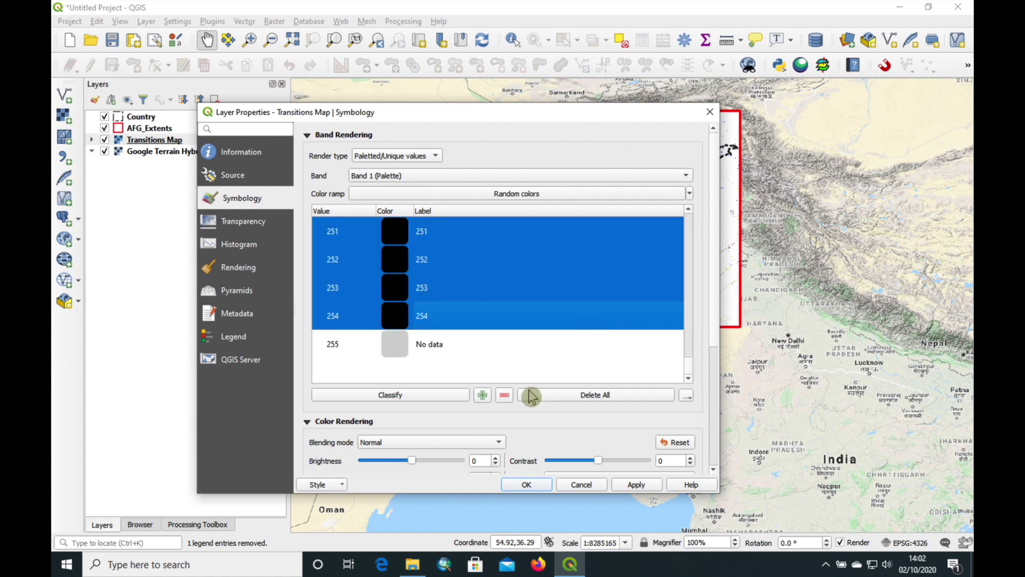
left_click(505, 398)
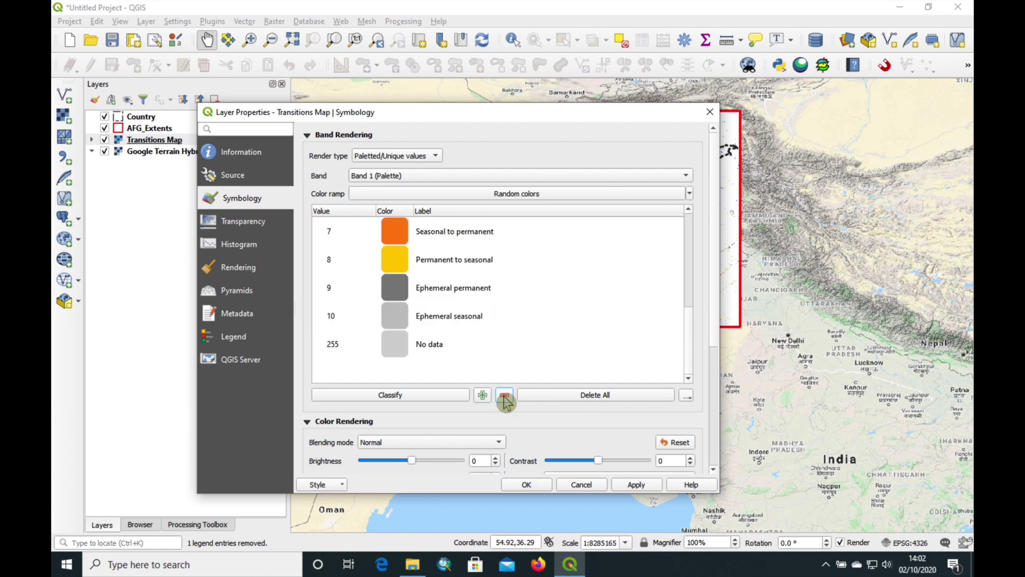
left_click_drag(686, 325, 703, 224)
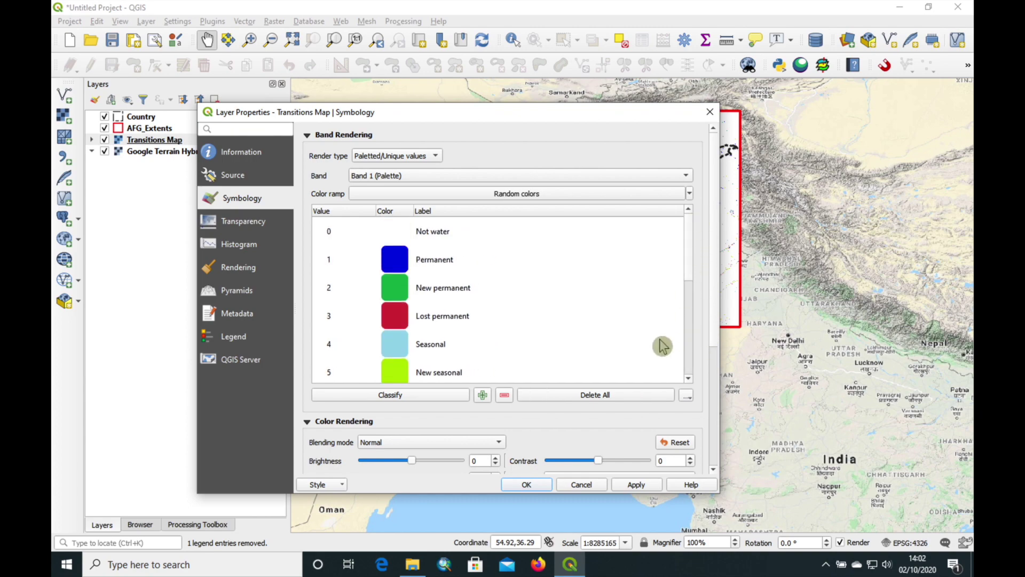
left_click(526, 484)
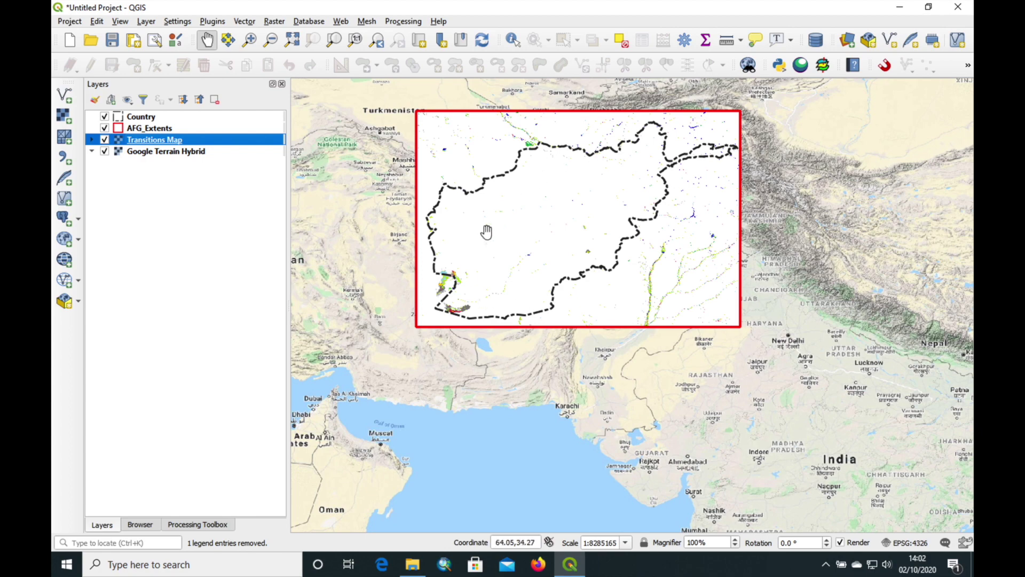
Make the Not water class of the Transitions Map transparent through its colour's HTML notation, and apply the change to the map.
double_click(137, 142)
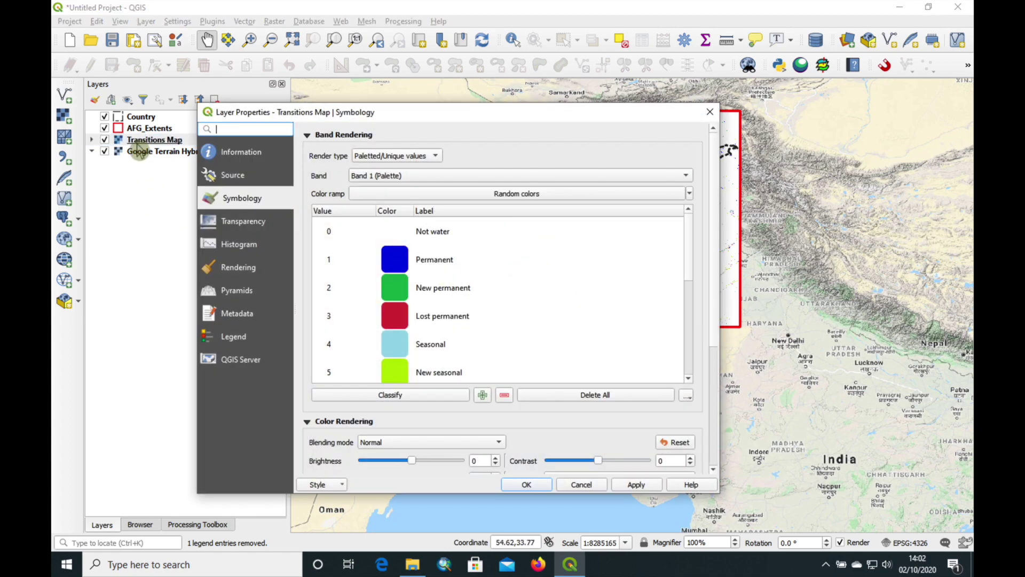
left_click(394, 235)
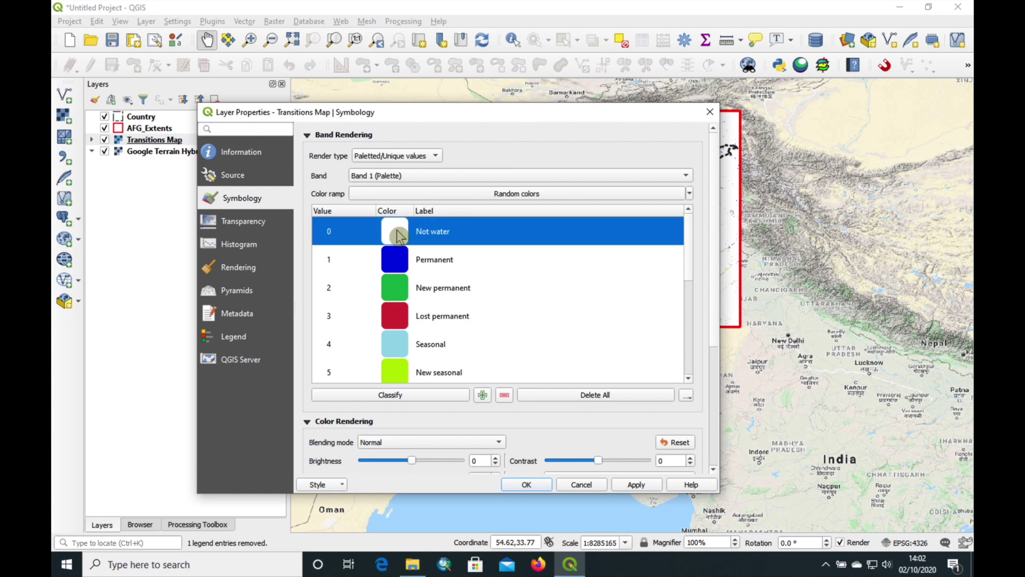
double_click(396, 232)
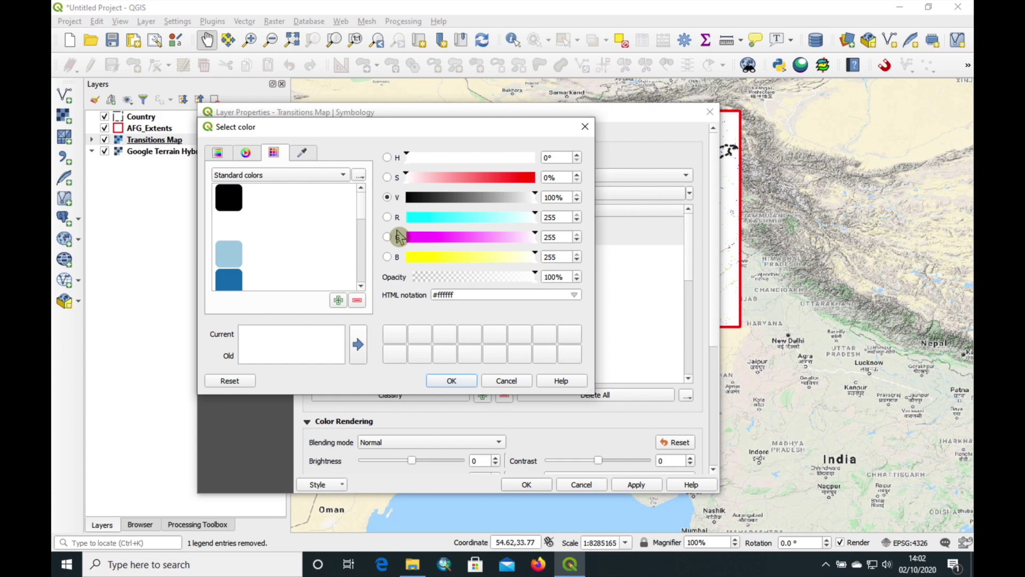
mouse_move(535, 277)
left_mouse_down()
mouse_move(399, 277)
mouse_move(542, 277)
left_mouse_up()
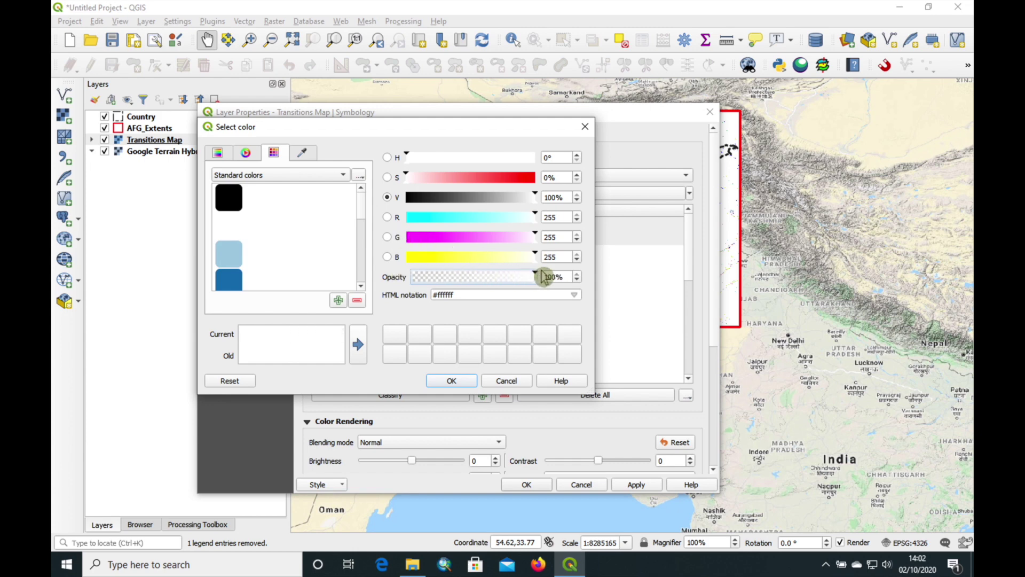
left_click(471, 294)
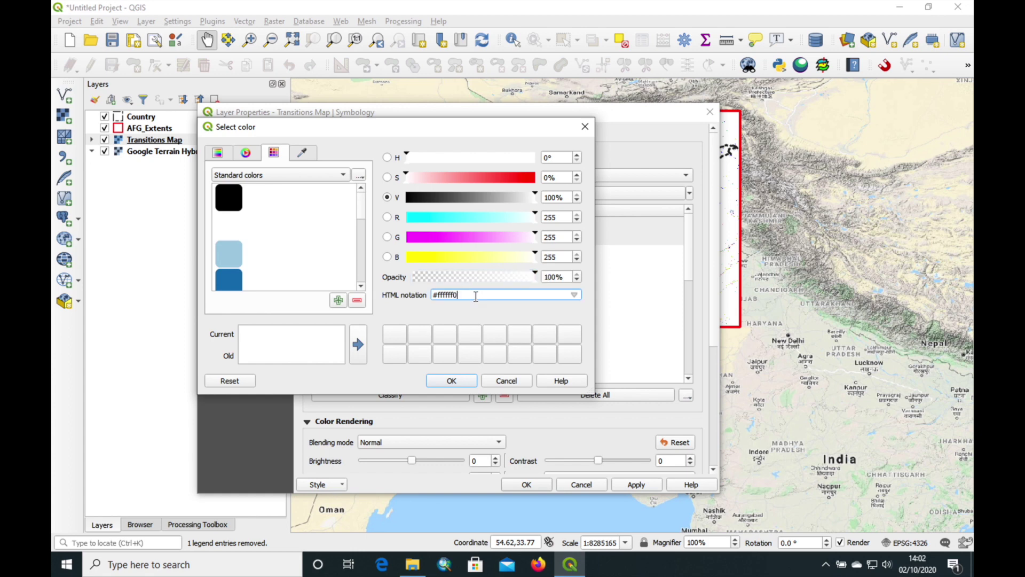
left_click(452, 381)
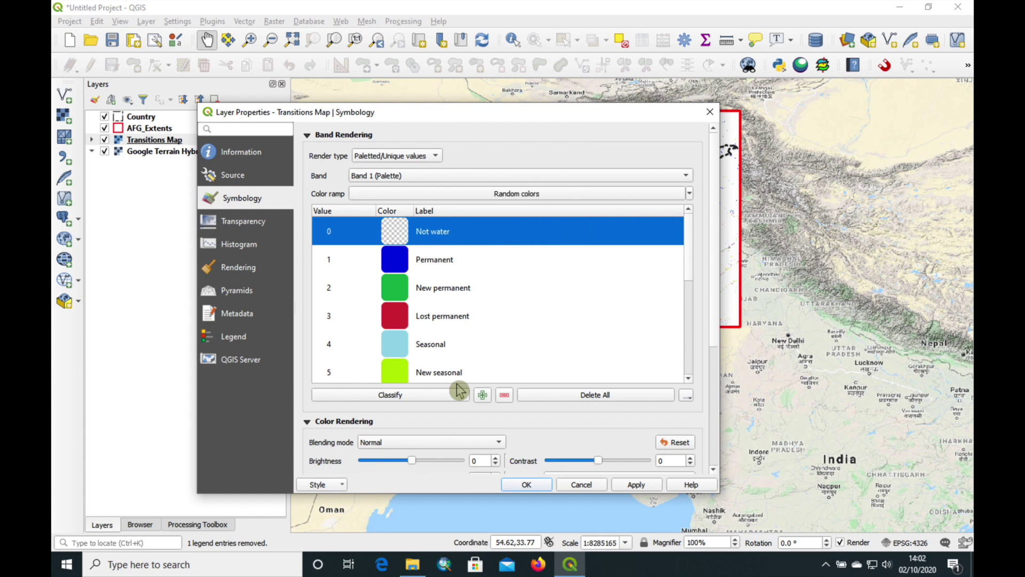
right_click(397, 236)
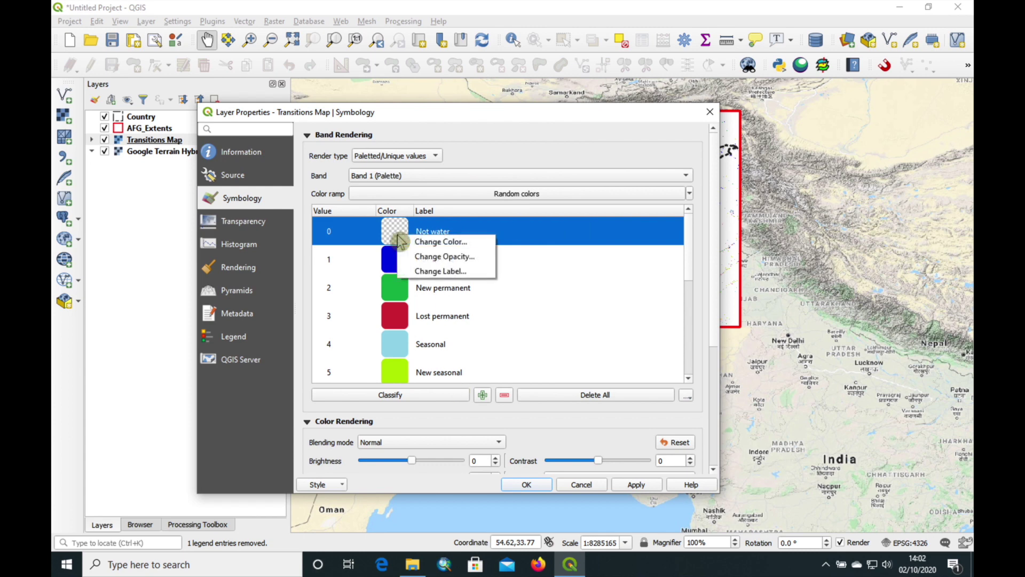
left_click(435, 258)
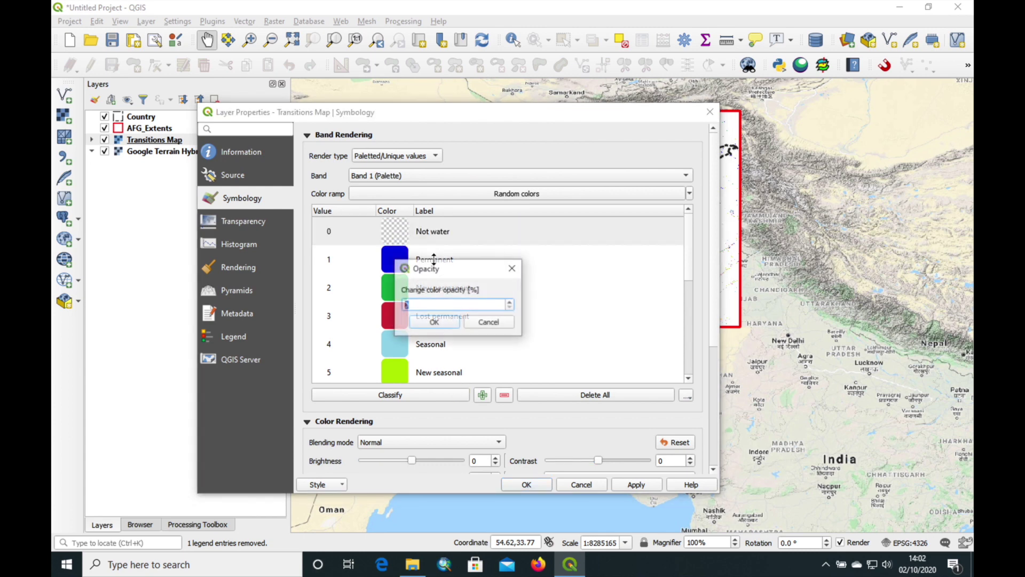
left_click(489, 323)
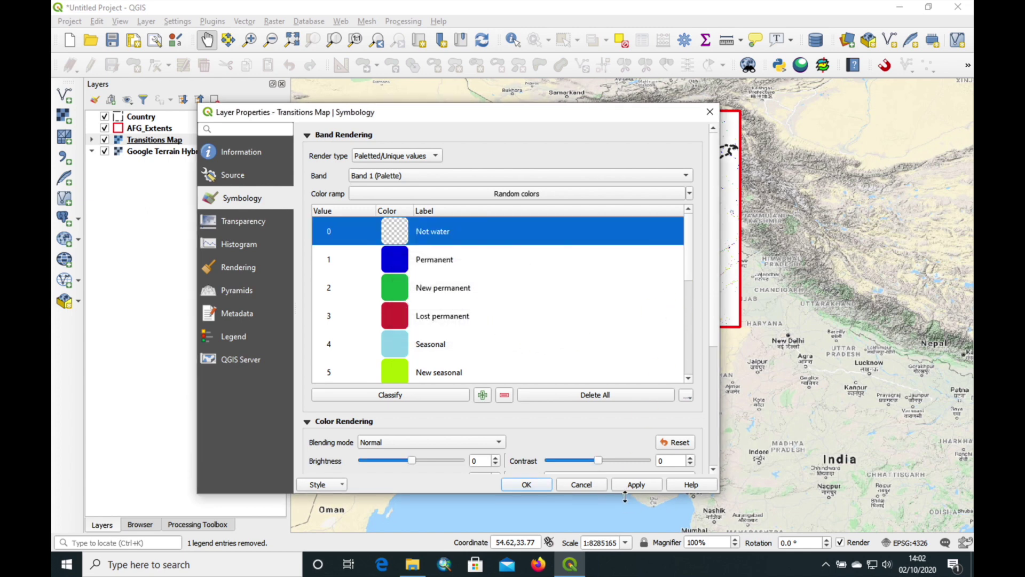
left_click(636, 484)
left_click_drag(477, 124, 636, 356)
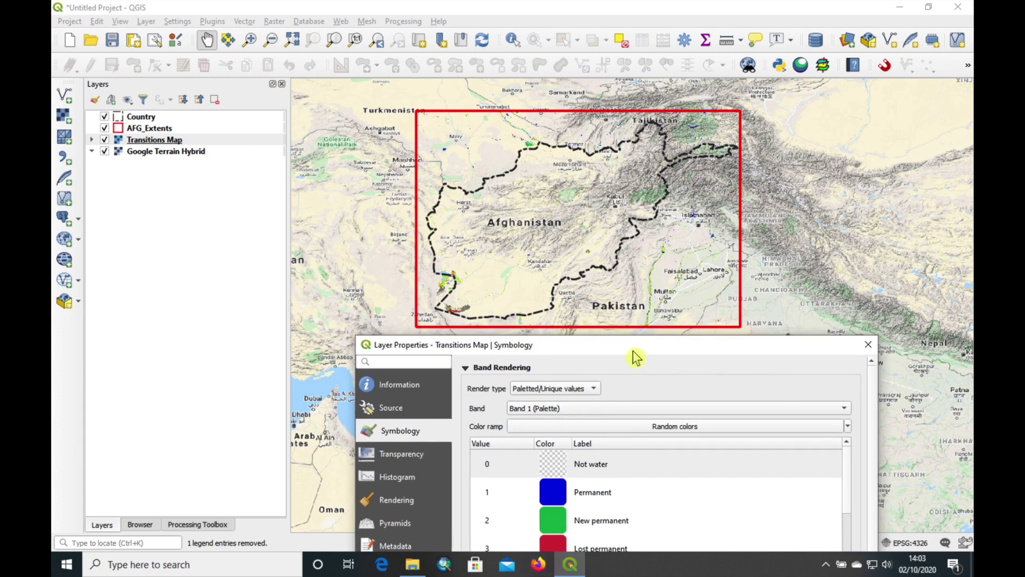
left_click_drag(635, 356, 559, 62)
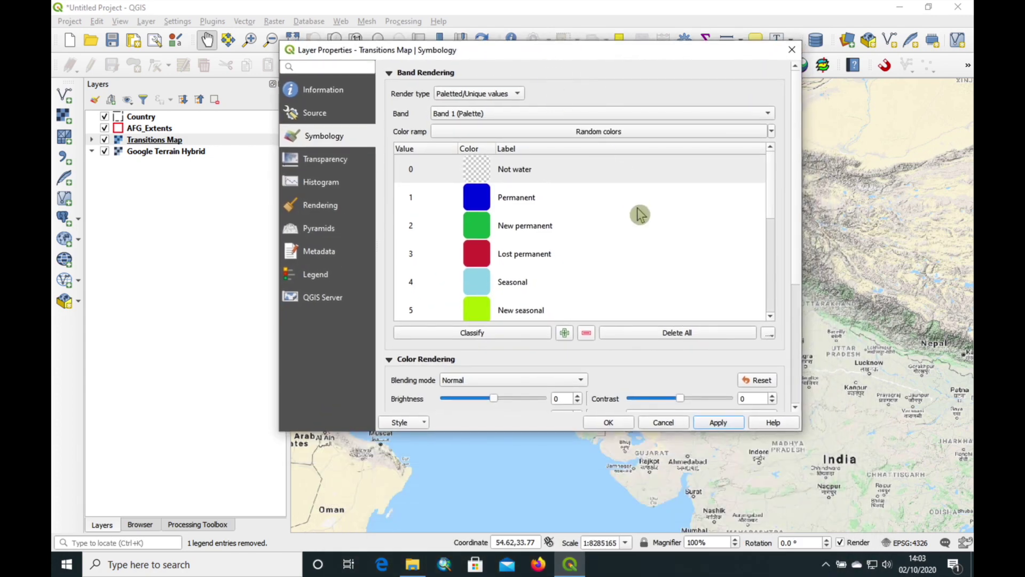
Save the layer style as transitions_transparent.qml in the EC-JRC folder, replacing the existing file, and accept the layer properties.
left_click(420, 424)
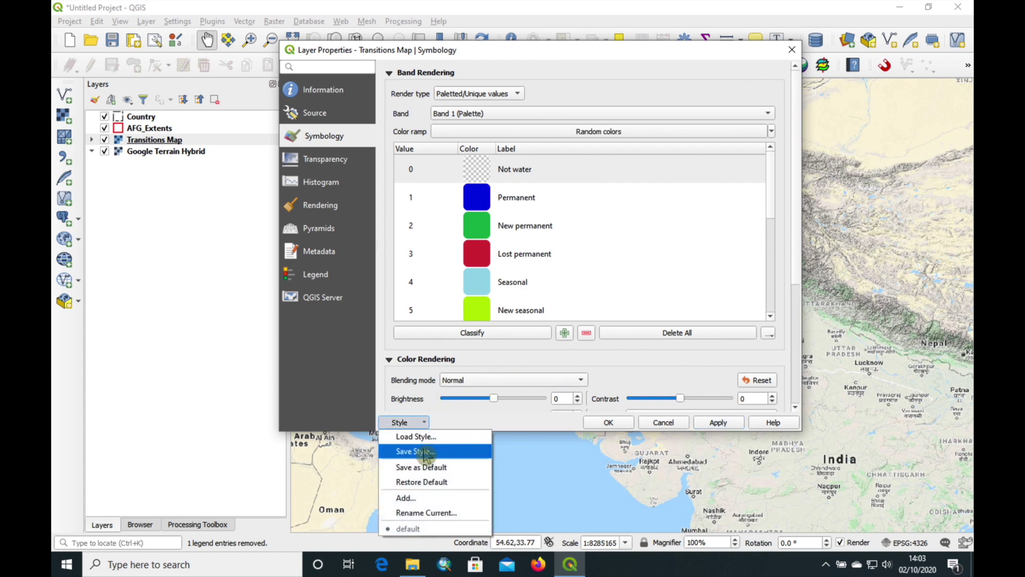
left_click(421, 451)
left_click(443, 229)
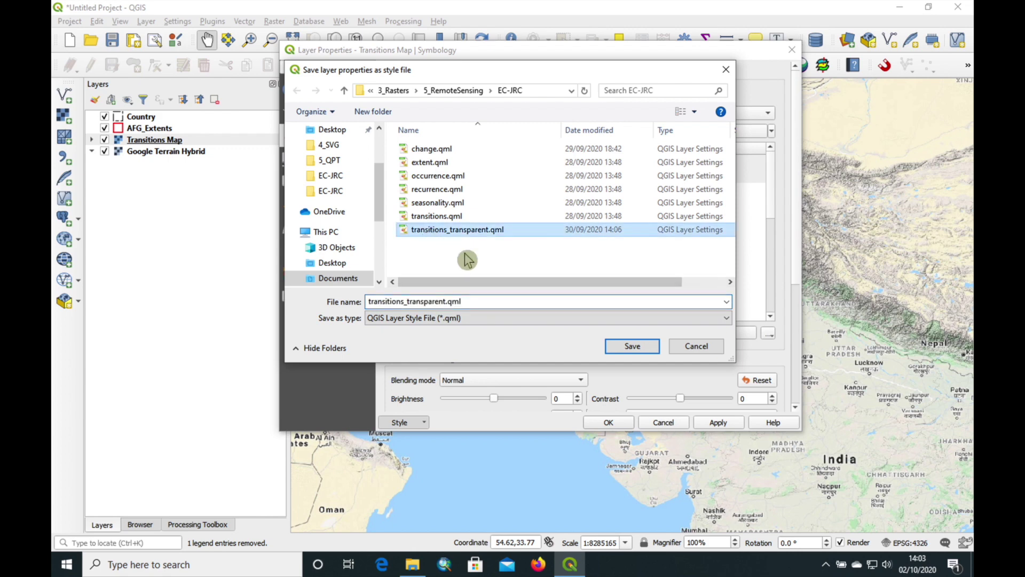
left_click(629, 347)
left_click(544, 283)
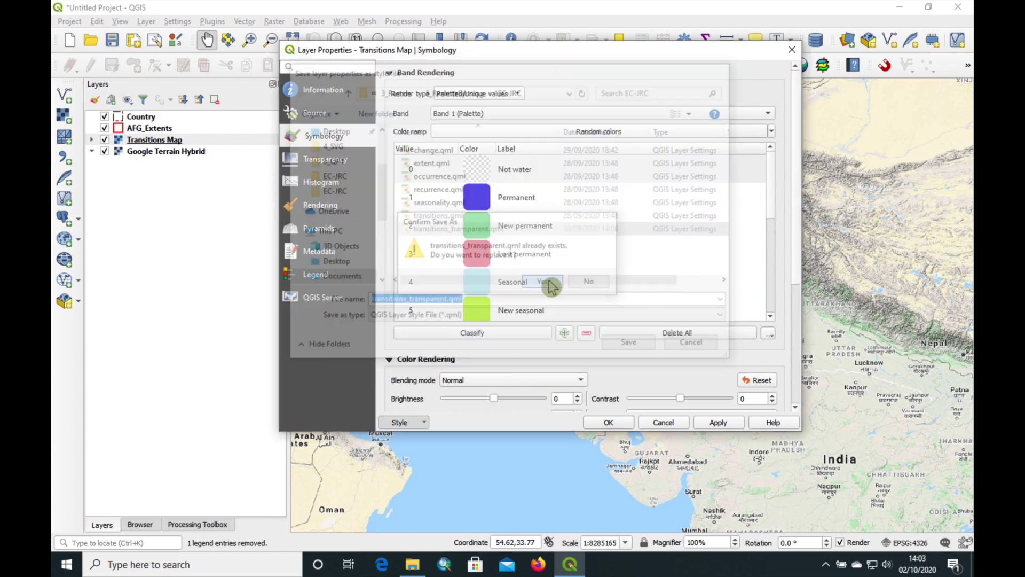
left_click(718, 422)
left_click(613, 423)
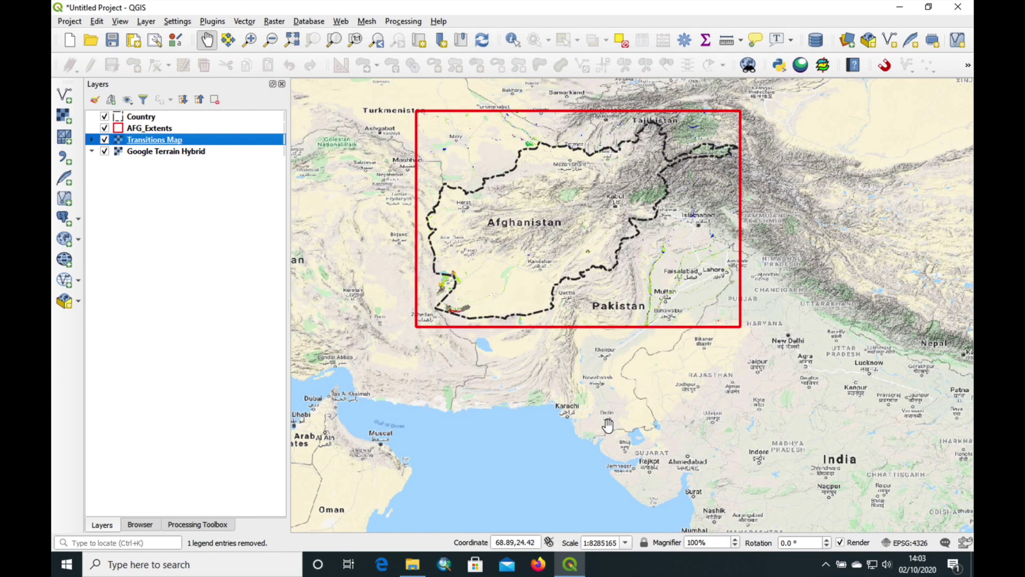
Start exporting the Transitions Map layer as raw-data GeoTIFF, with transitions_v1_1_2019.tif in the EC-JRC folder as output, replacing the existing file.
left_click(249, 40)
left_click_drag(430, 255, 475, 317)
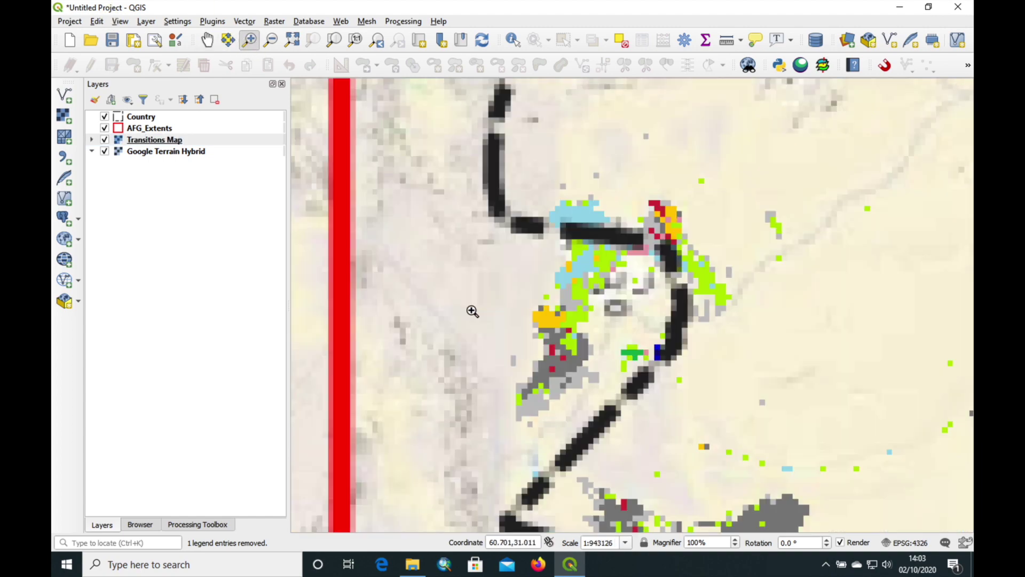
left_click_drag(597, 178, 738, 298)
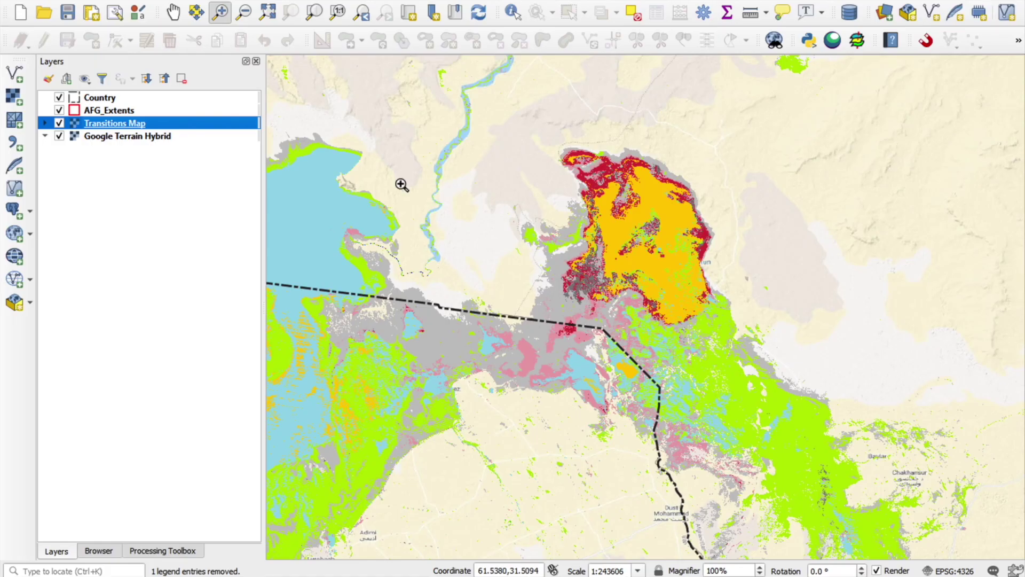
right_click(117, 125)
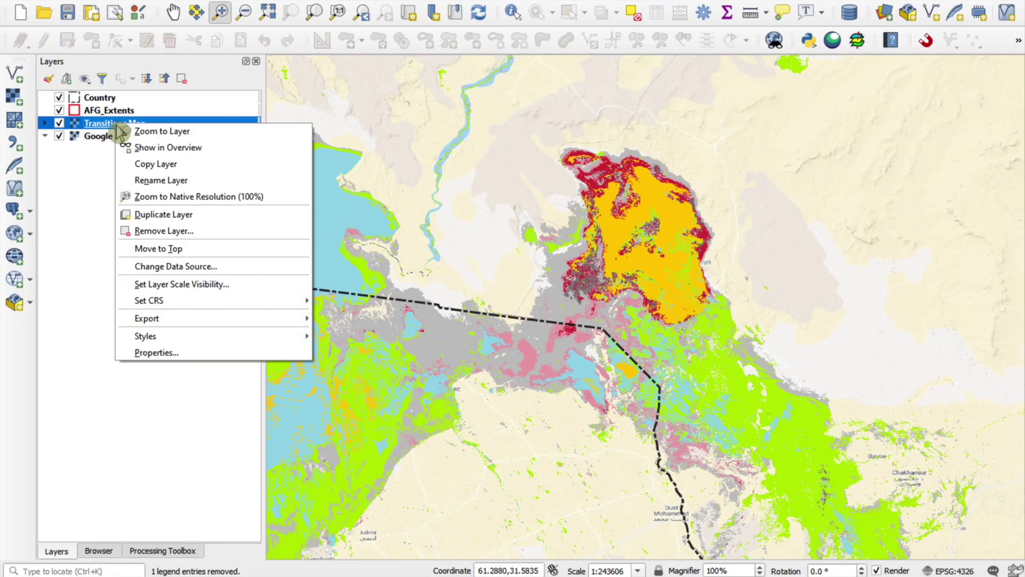
mouse_move(168, 319)
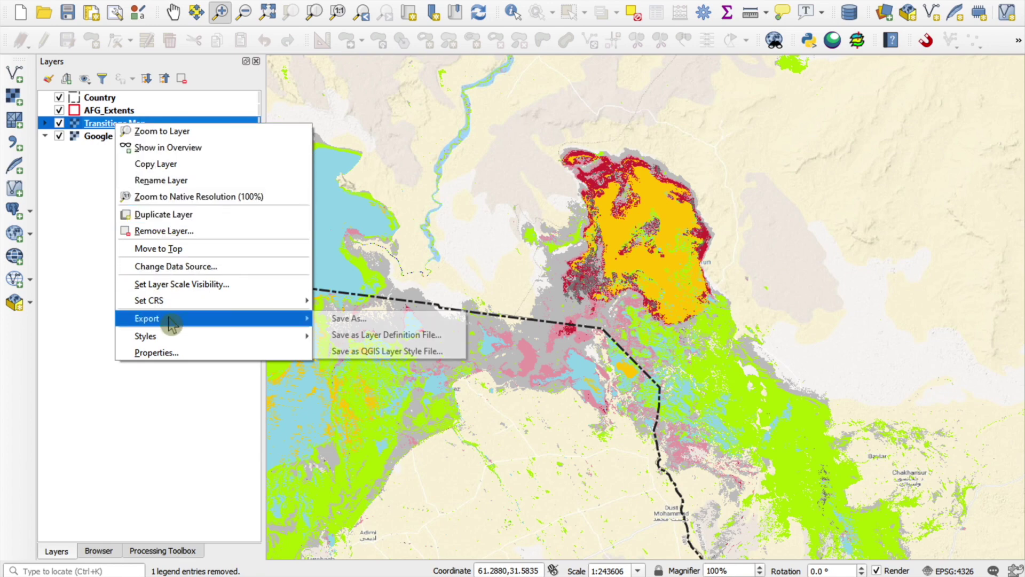
left_click(366, 320)
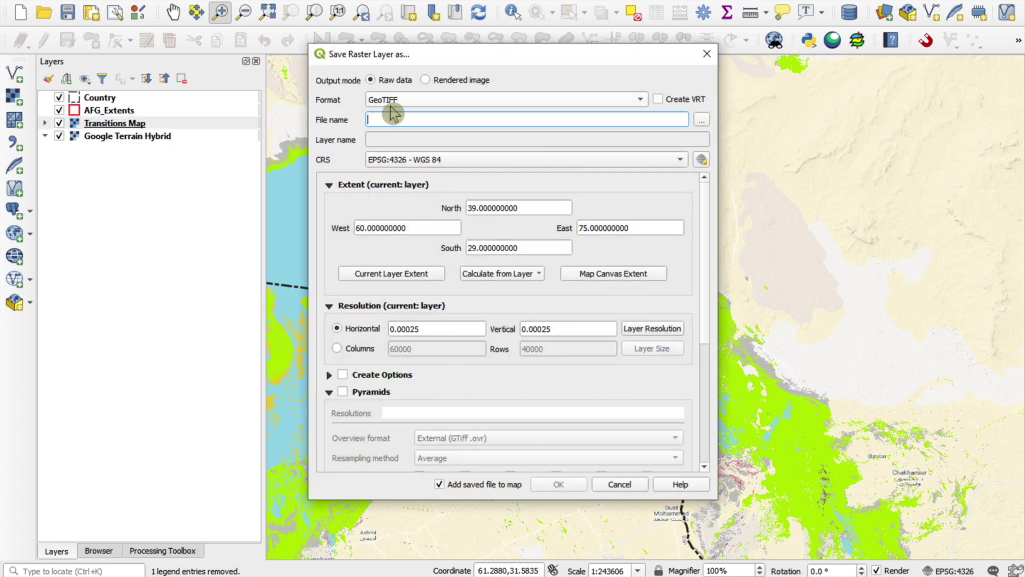
left_click(701, 120)
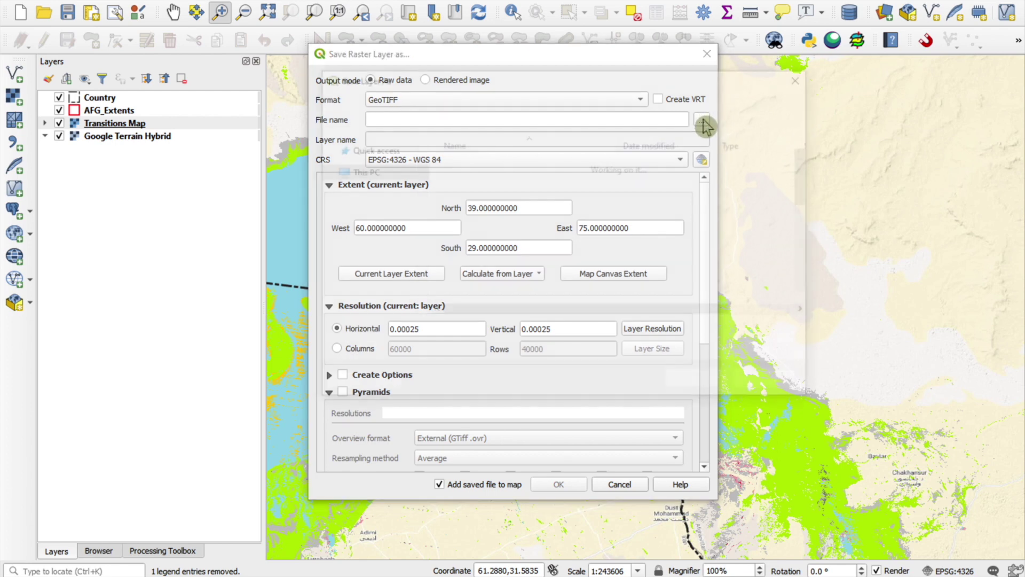
left_click_drag(806, 171, 799, 286)
left_click(523, 300)
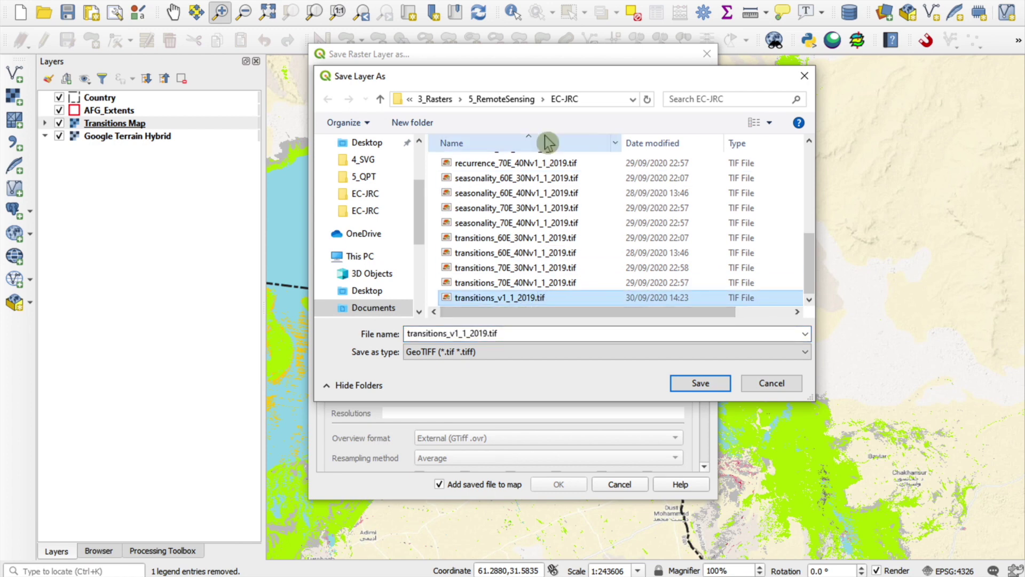
left_click(708, 384)
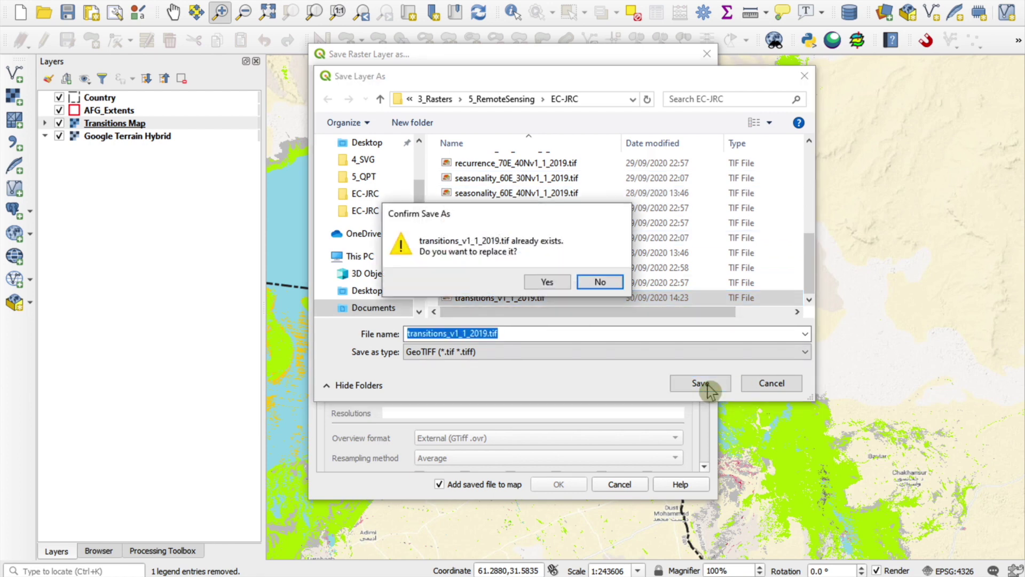
left_click(548, 281)
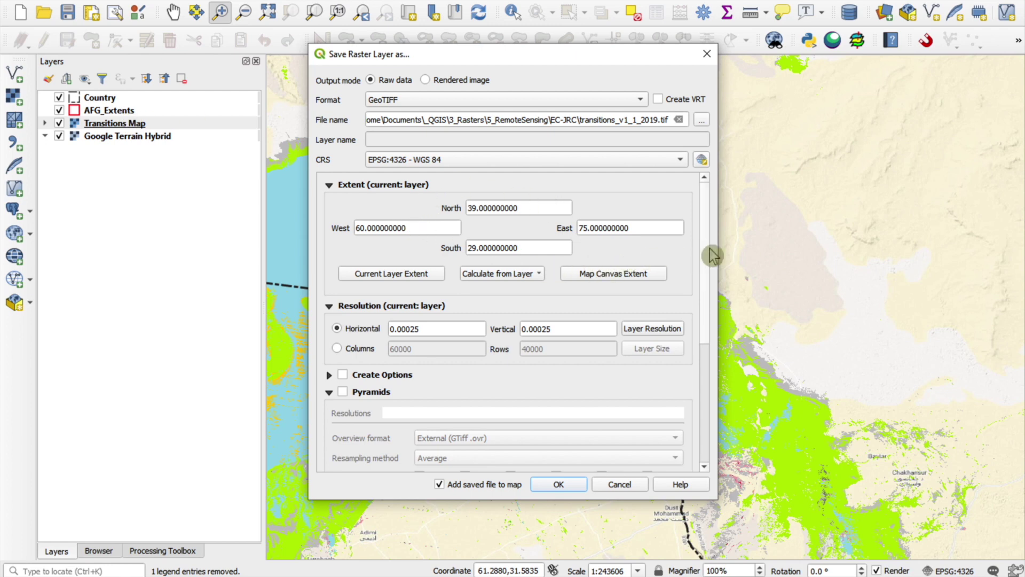
Enable pyramids for the raster export, with Cubic as the resampling method.
left_click_drag(709, 256, 704, 341)
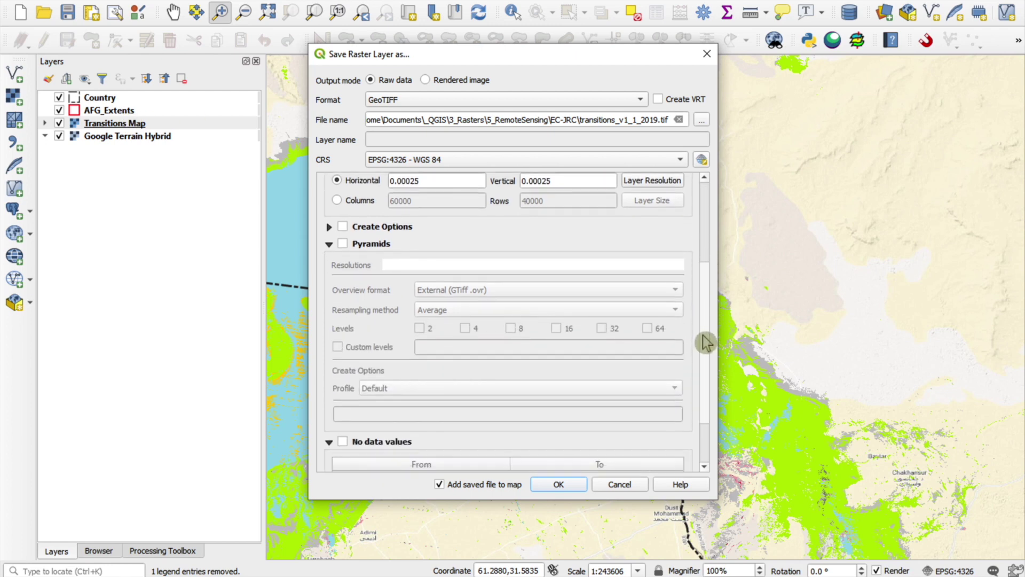
left_click(342, 241)
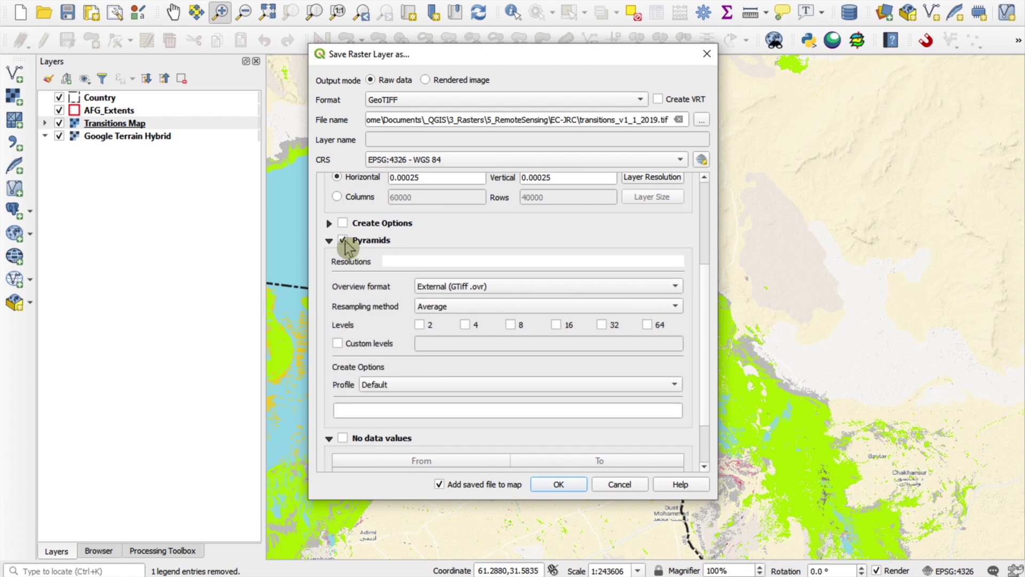
left_click(454, 307)
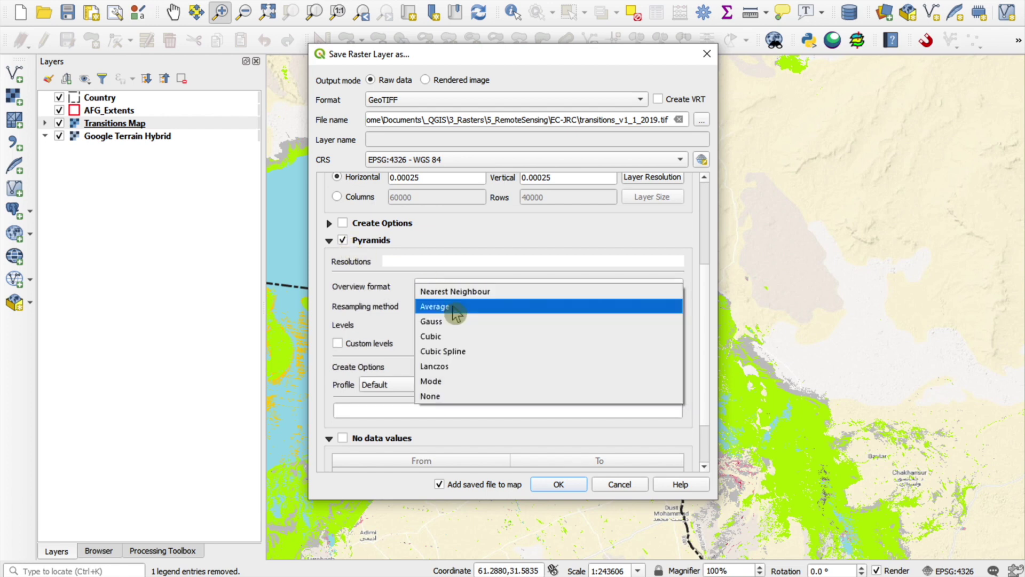
left_click(458, 339)
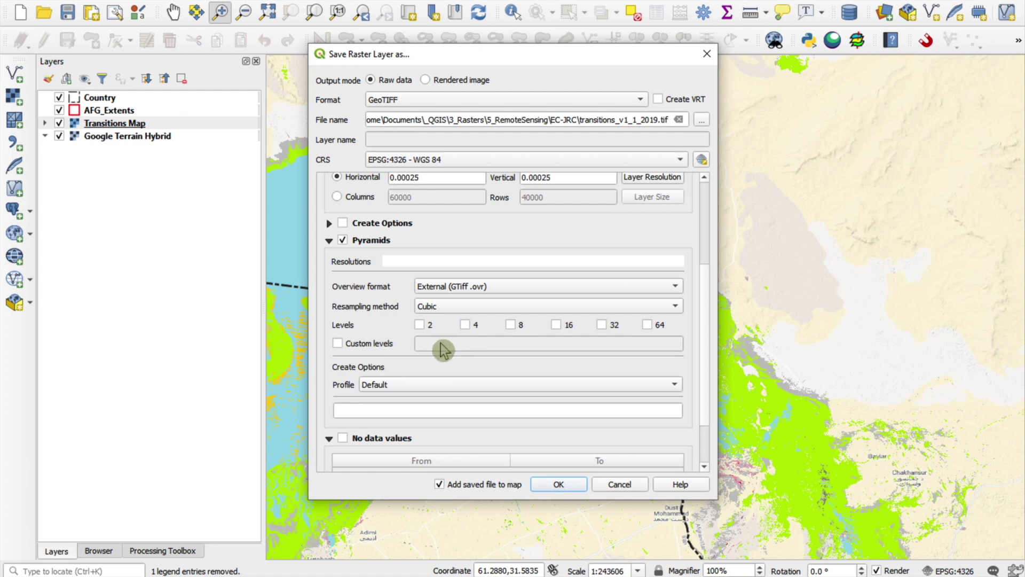
Include pyramid levels 2, 4, 8, 16 and 32, and run the raster export.
left_click(419, 324)
left_click(464, 324)
left_click(522, 327)
left_click(558, 326)
left_click(604, 327)
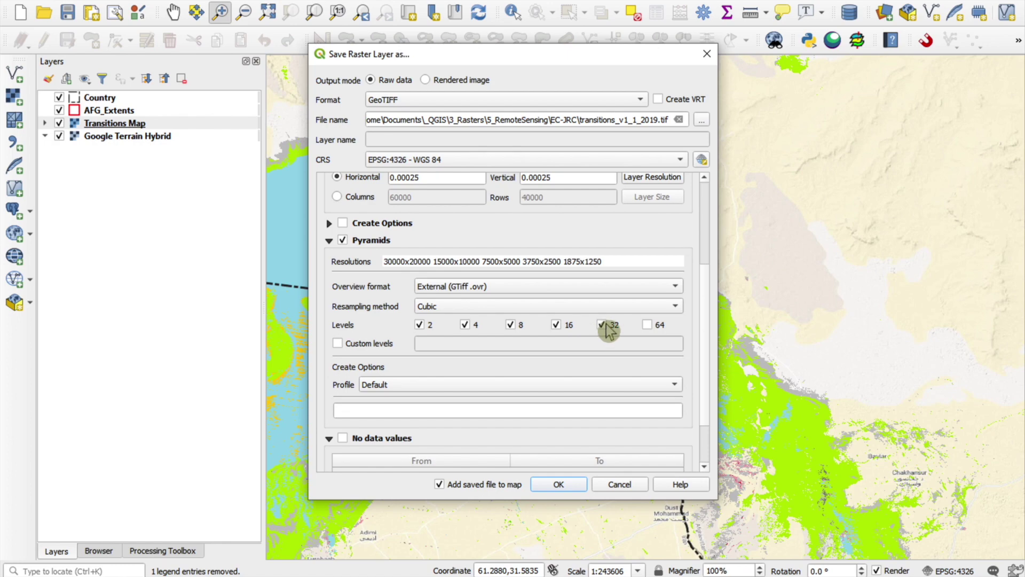
scroll(710, 342, "down", 2)
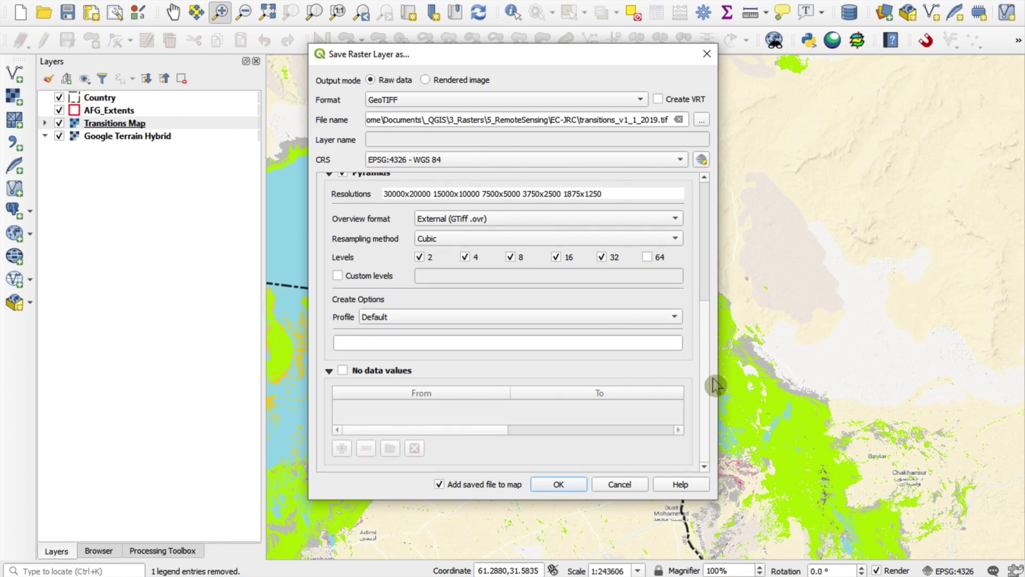
left_click(558, 484)
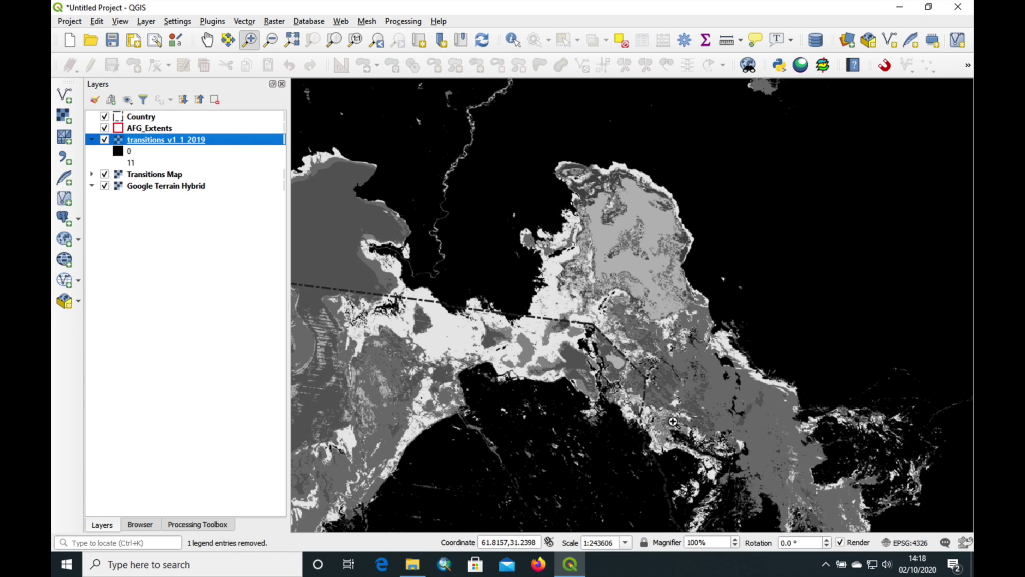
Load the transitions_transparent.qml style onto the transitions_v1_1_2019 layer and accept the layer properties.
double_click(164, 142)
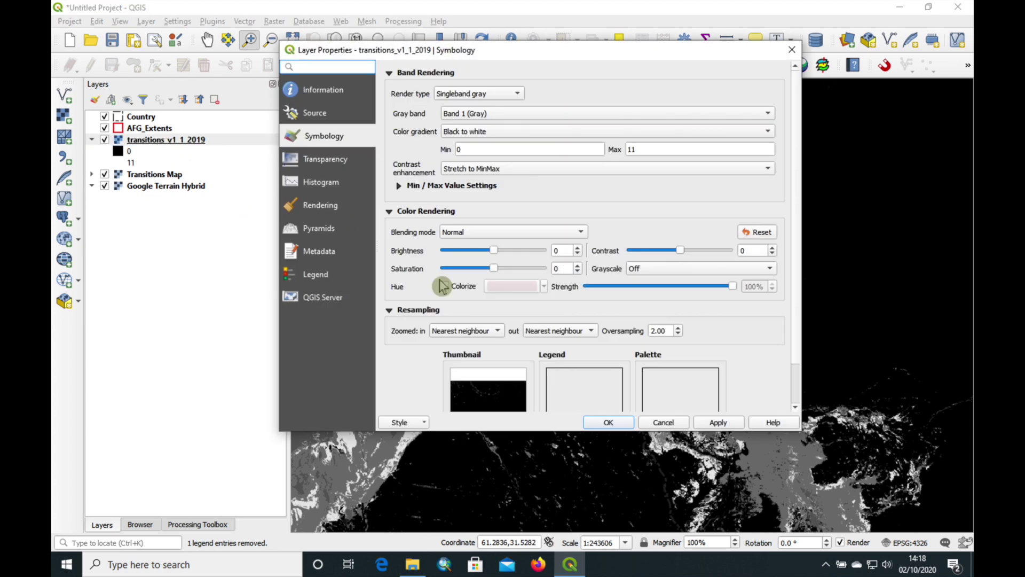
left_click(423, 424)
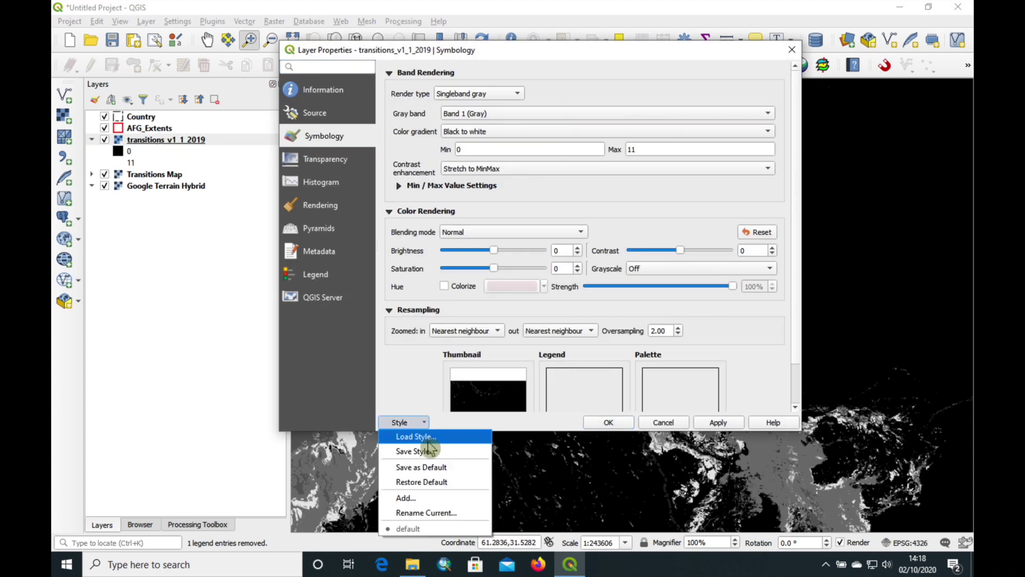
left_click(429, 441)
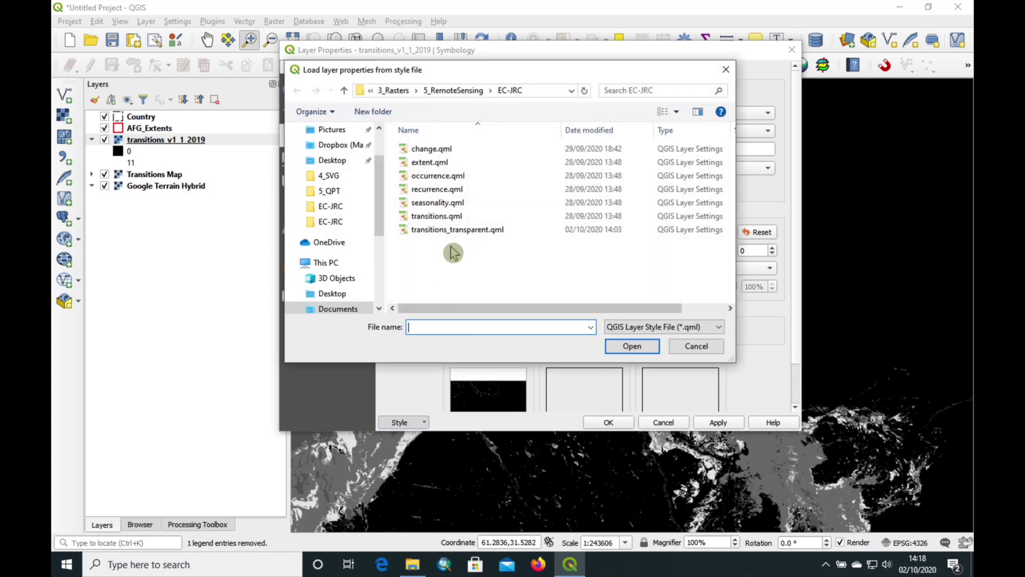
double_click(450, 242)
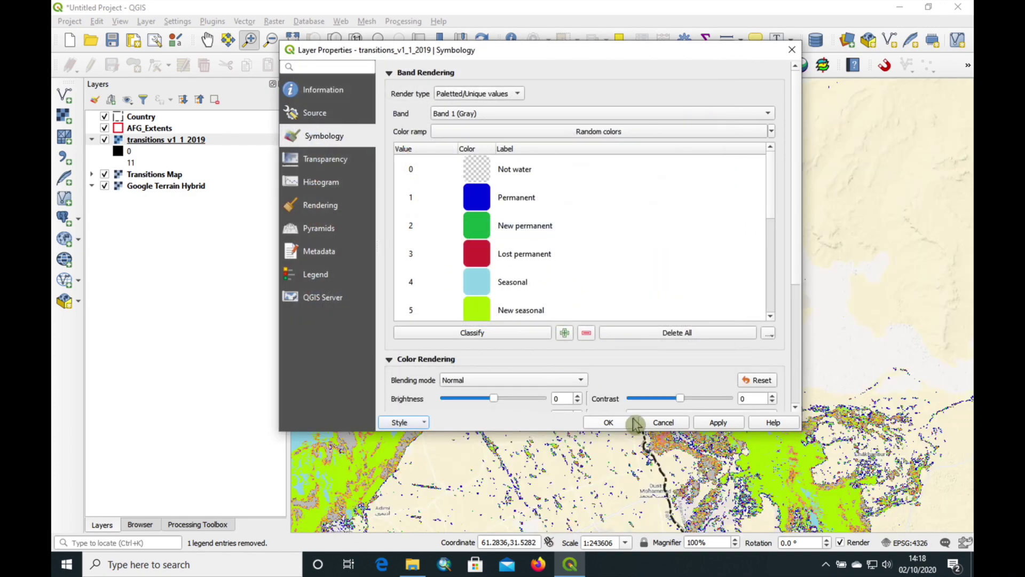
left_click(618, 422)
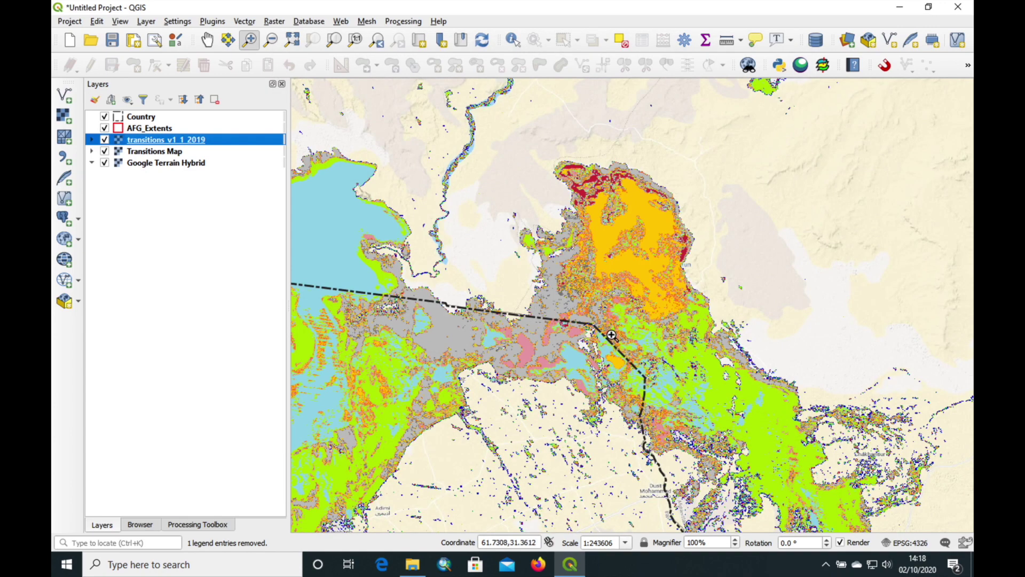
Examine how the styled transitions_v1_1_2019 raster renders around the border wetlands at several map scales.
scroll(611, 337, "down", 2)
scroll(614, 335, "up", 4)
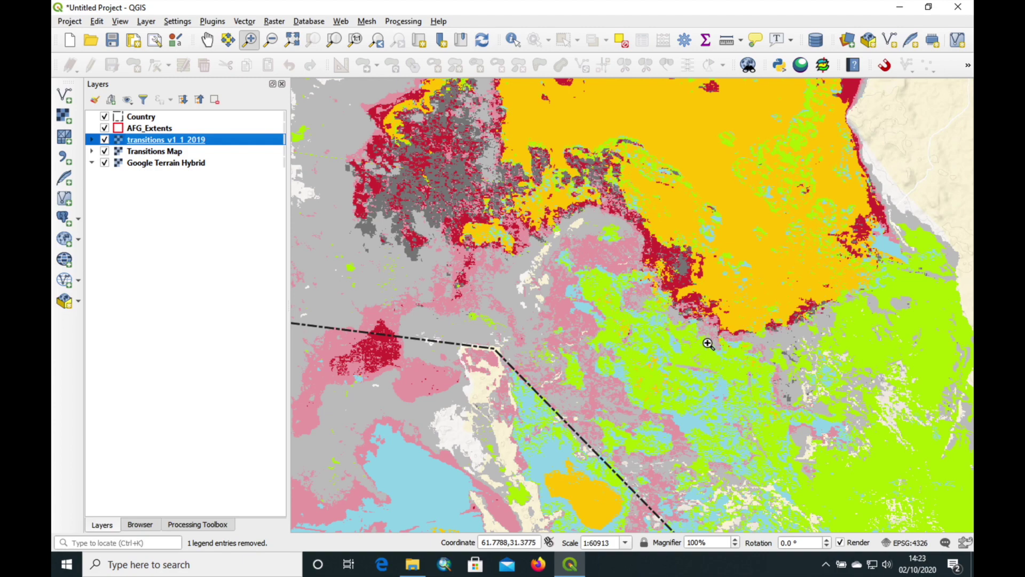
scroll(709, 342, "down", 2)
scroll(710, 334, "up", 2)
scroll(710, 328, "up", 2)
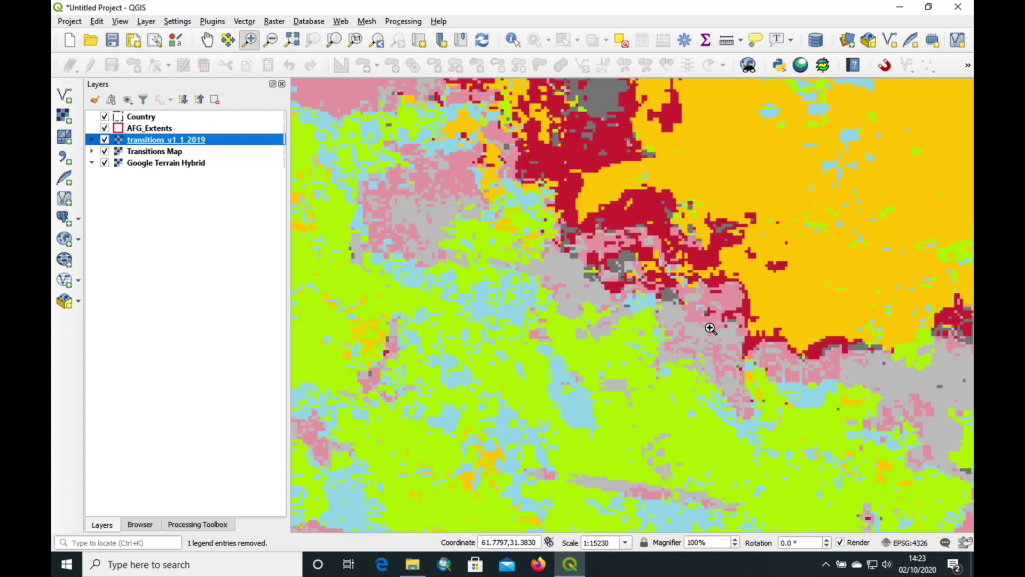
scroll(710, 328, "down", 3)
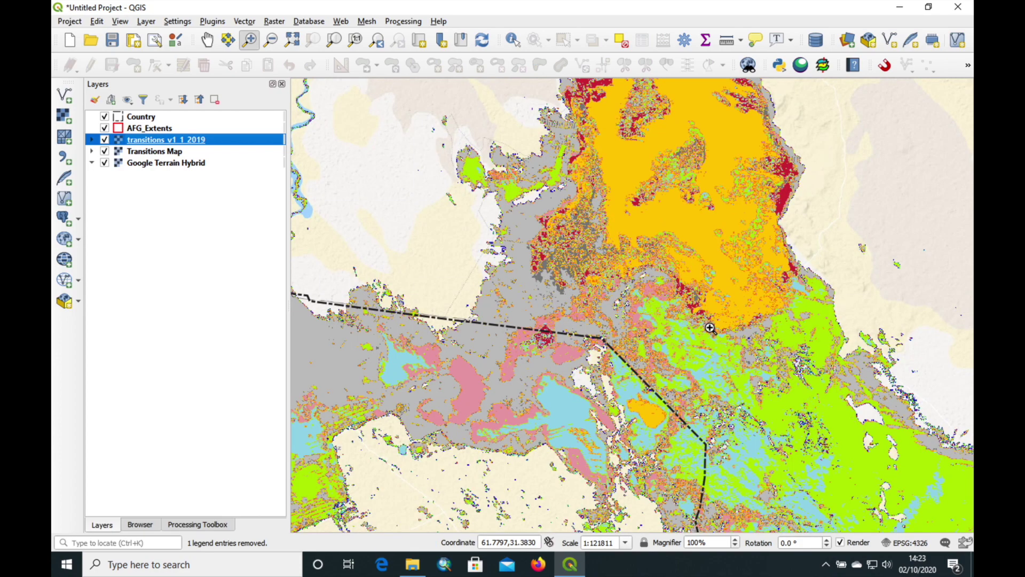
scroll(710, 328, "down", 2)
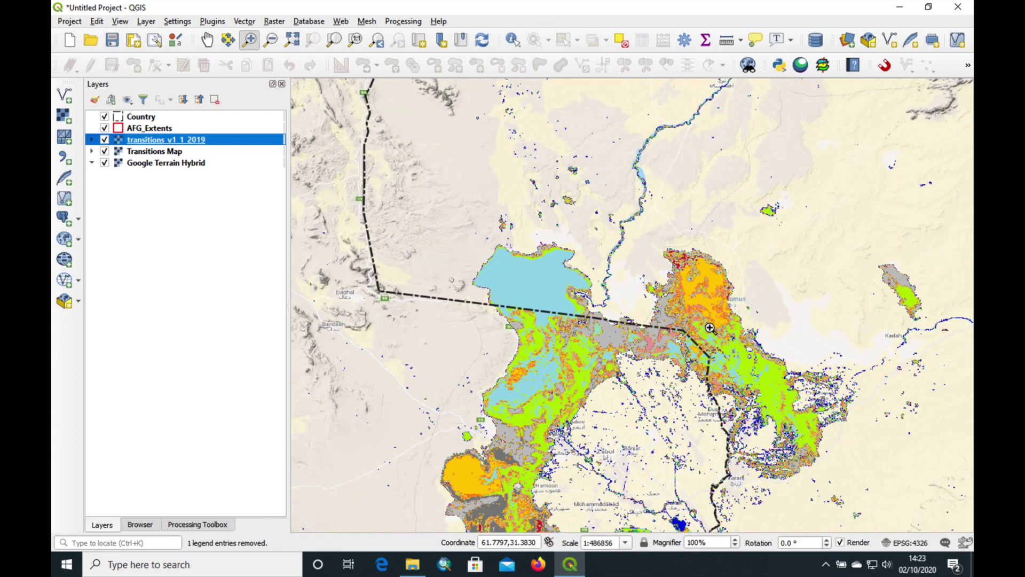
scroll(710, 328, "up", 3)
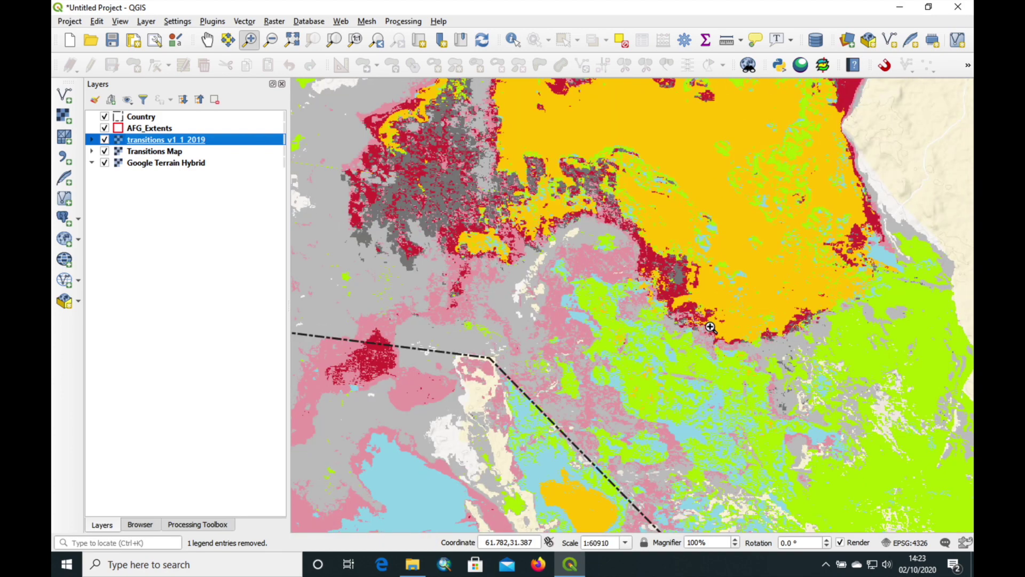
scroll(710, 328, "up", 1)
scroll(710, 328, "up", 2)
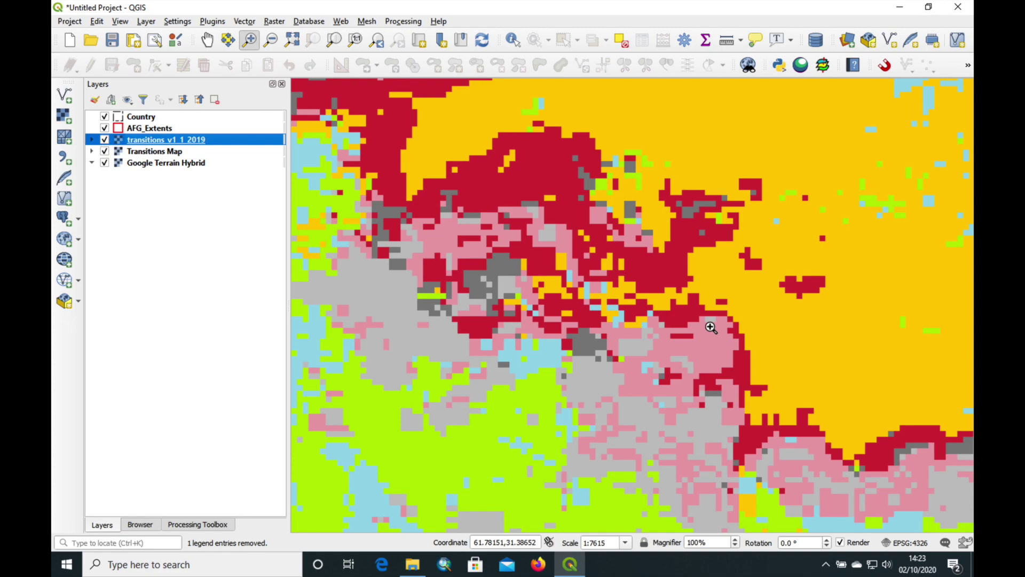
scroll(710, 328, "down", 7)
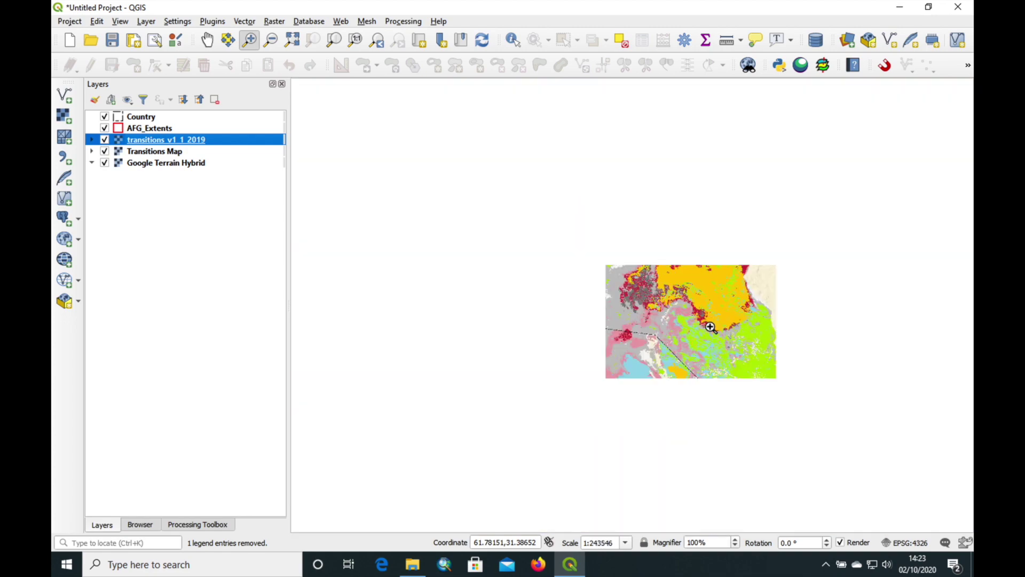
scroll(710, 328, "down", 1)
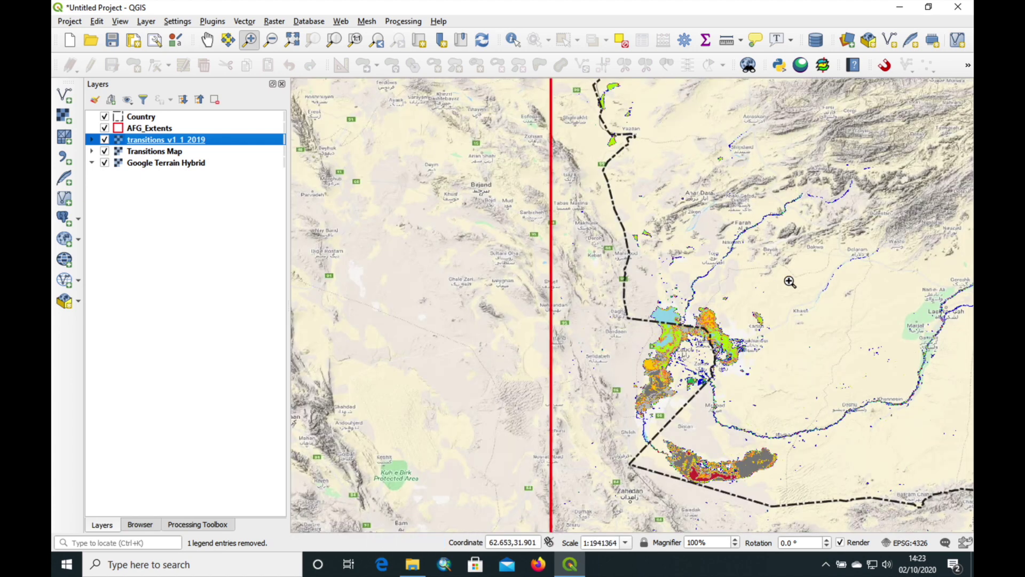
Follow the river upstream from Lashkar Gah and frame the main map on the reservoir at Kajaki dam.
left_click(207, 40)
left_click_drag(873, 261, 532, 293)
left_click(250, 39)
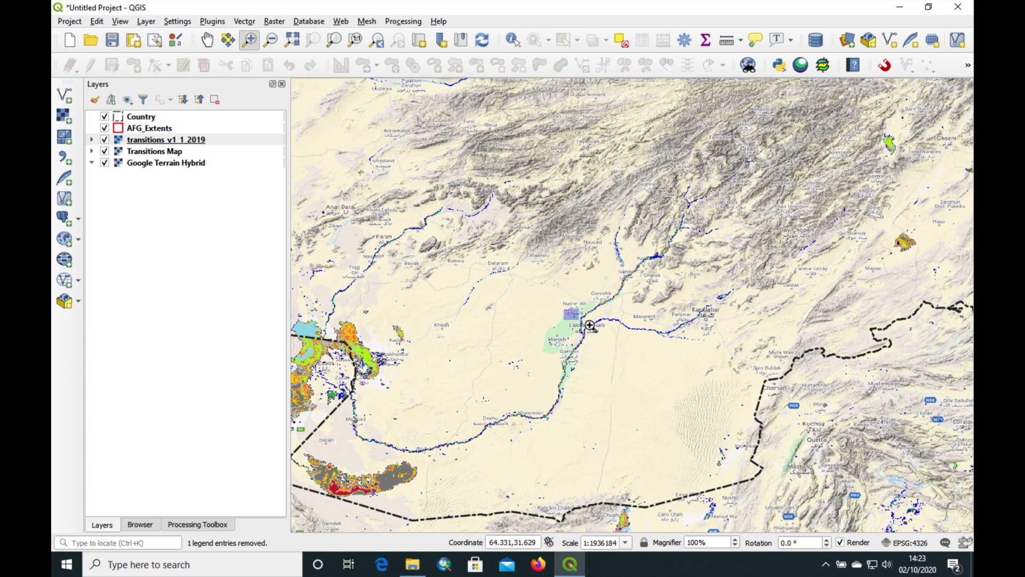
left_click_drag(565, 311, 623, 350)
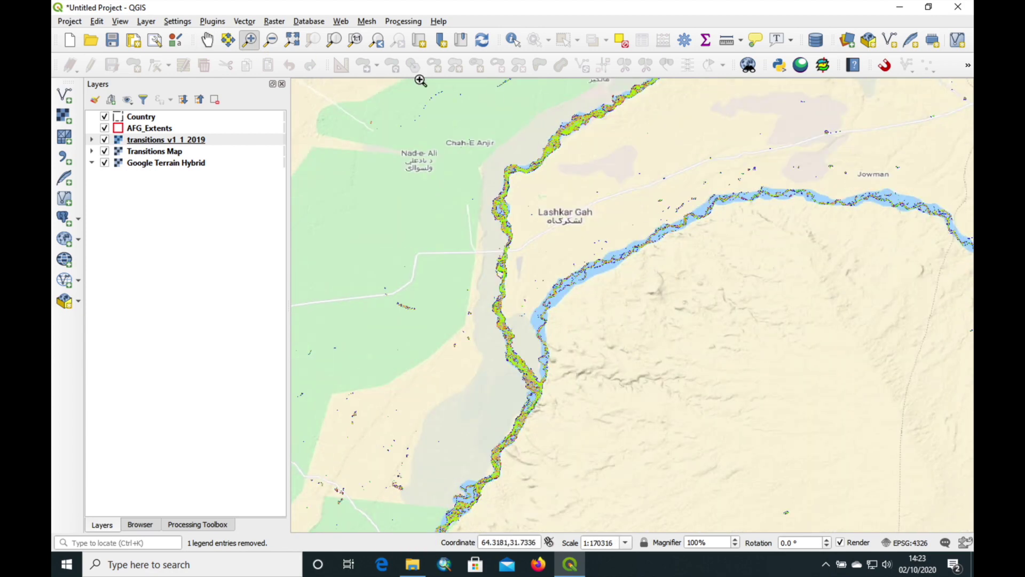
left_click(207, 40)
left_click_drag(656, 262, 530, 442)
left_click_drag(706, 230, 590, 433)
left_click_drag(716, 266, 506, 403)
left_click(248, 39)
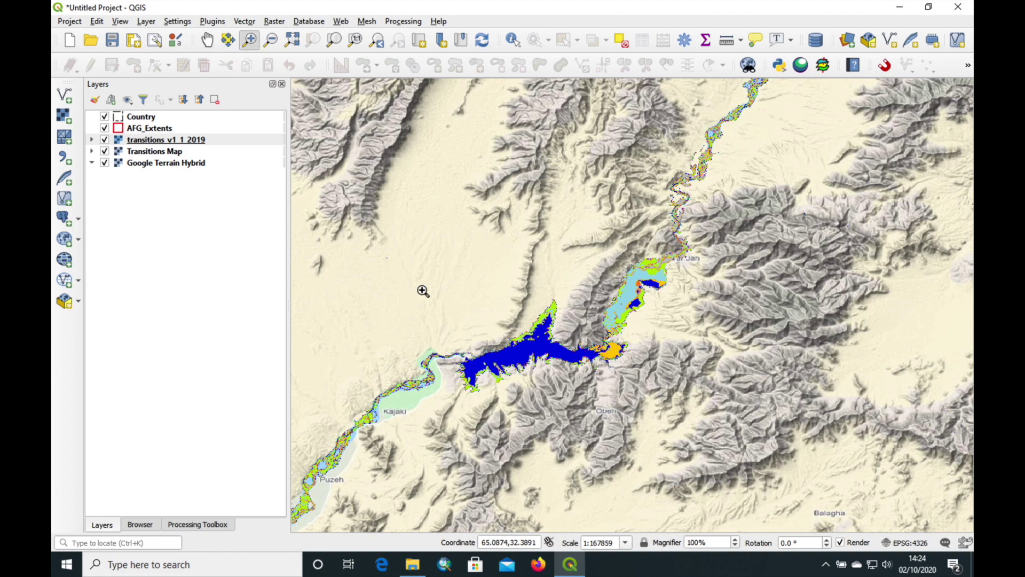
left_click_drag(393, 192, 746, 441)
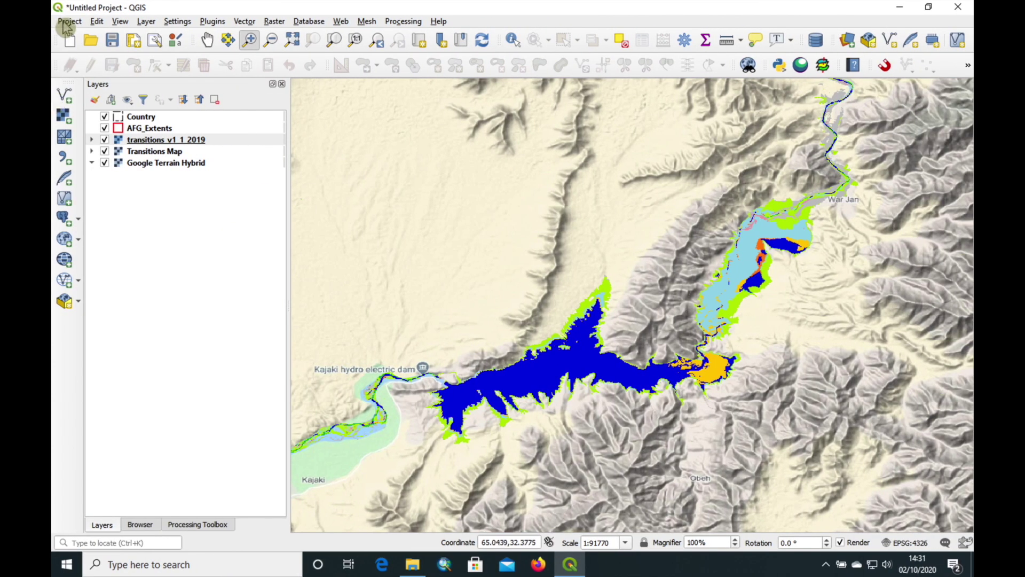
Create a print layout titled Kajaki Dam Transitions Map from the A3 Landscape Template.
left_click(65, 25)
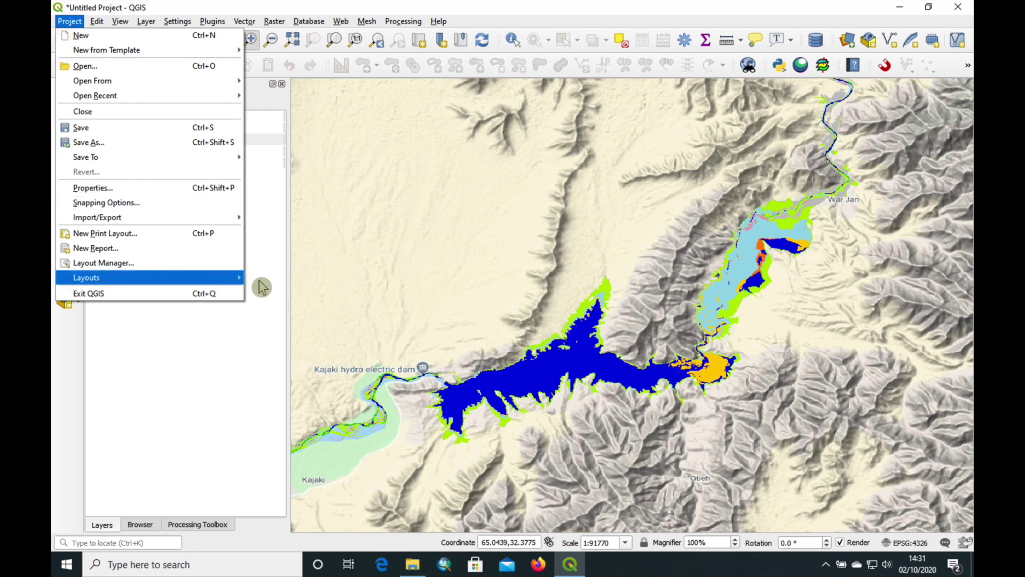
left_click(125, 263)
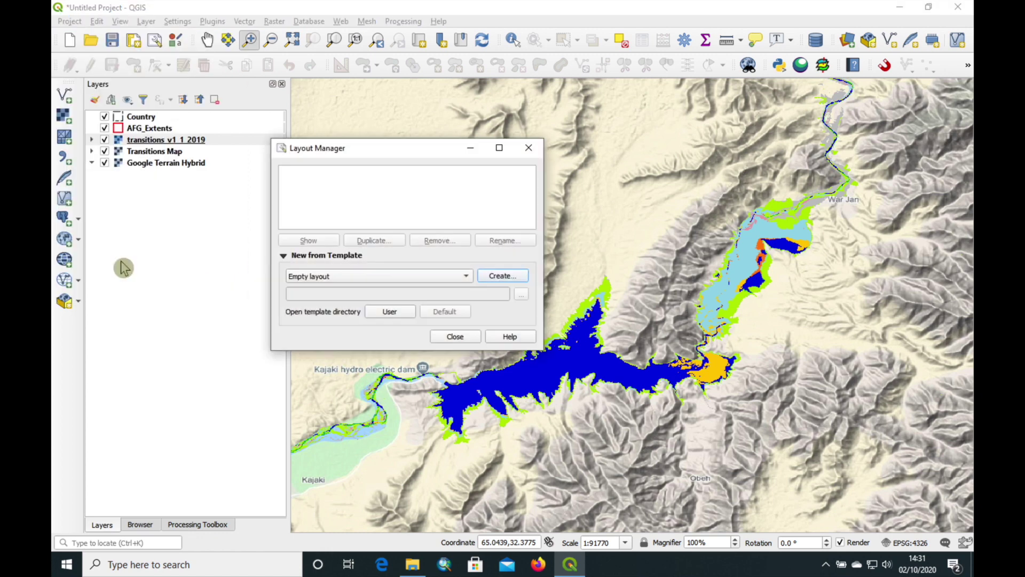
left_click(373, 275)
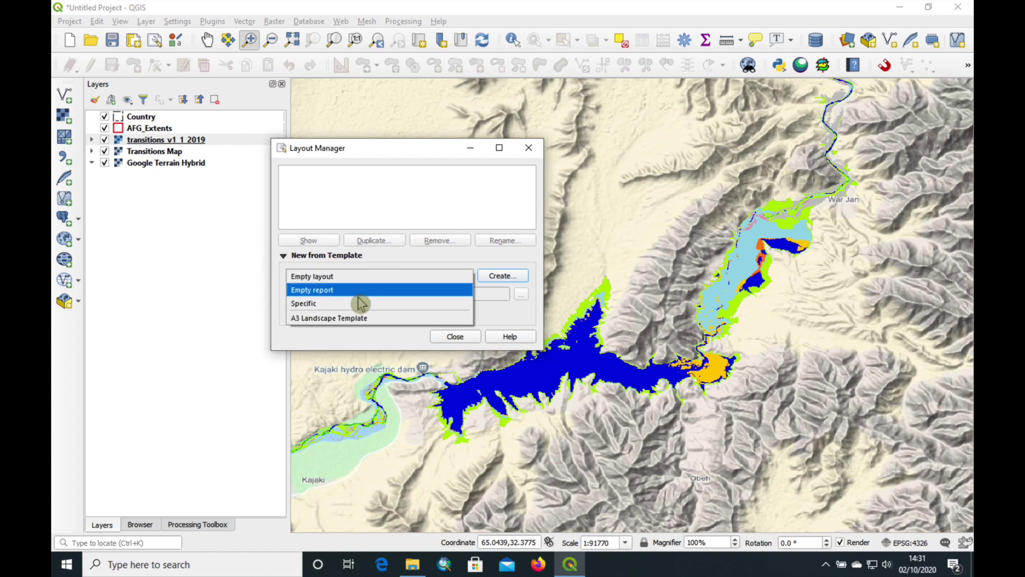
left_click(393, 318)
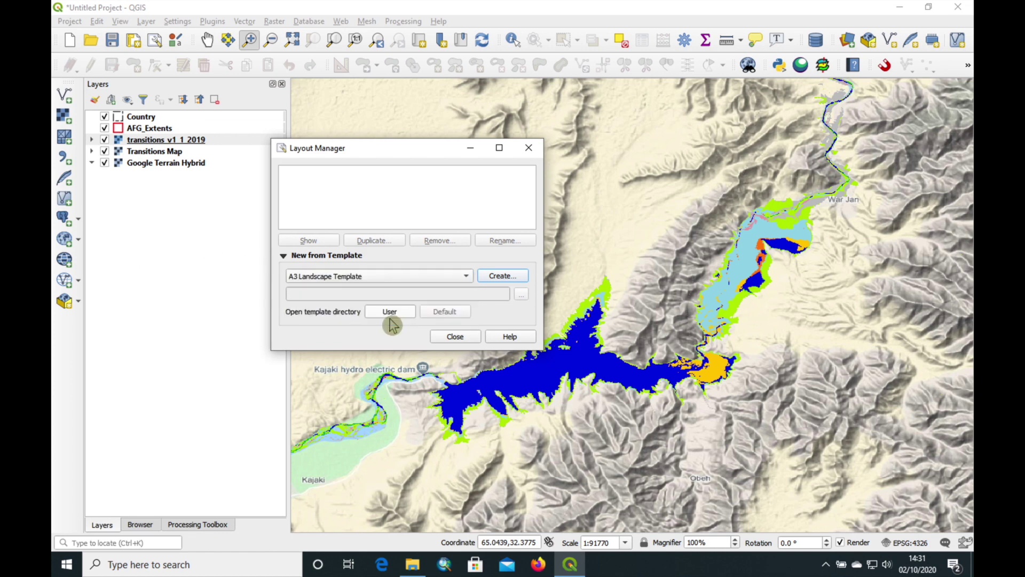
left_click(494, 278)
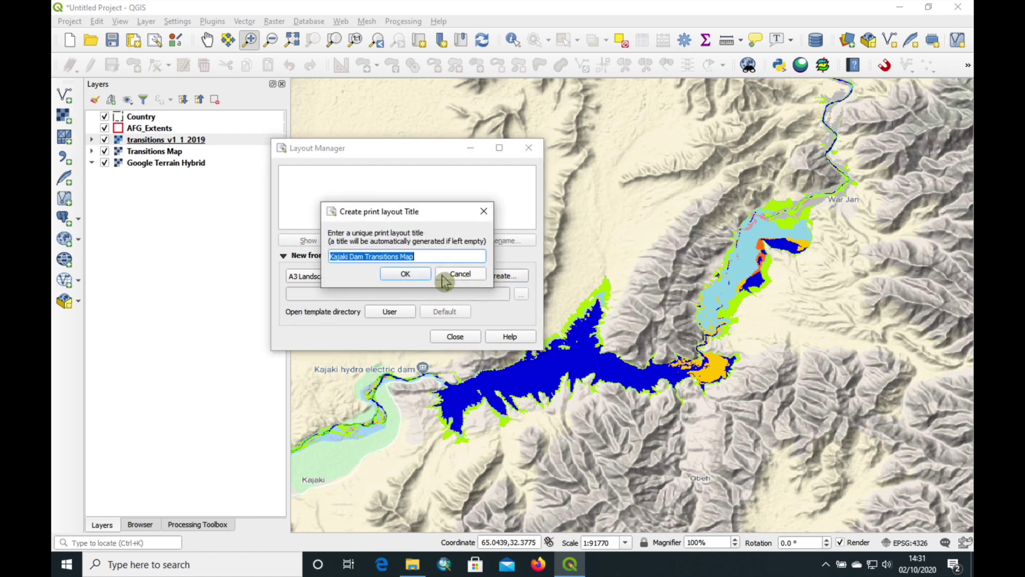
left_click(423, 260)
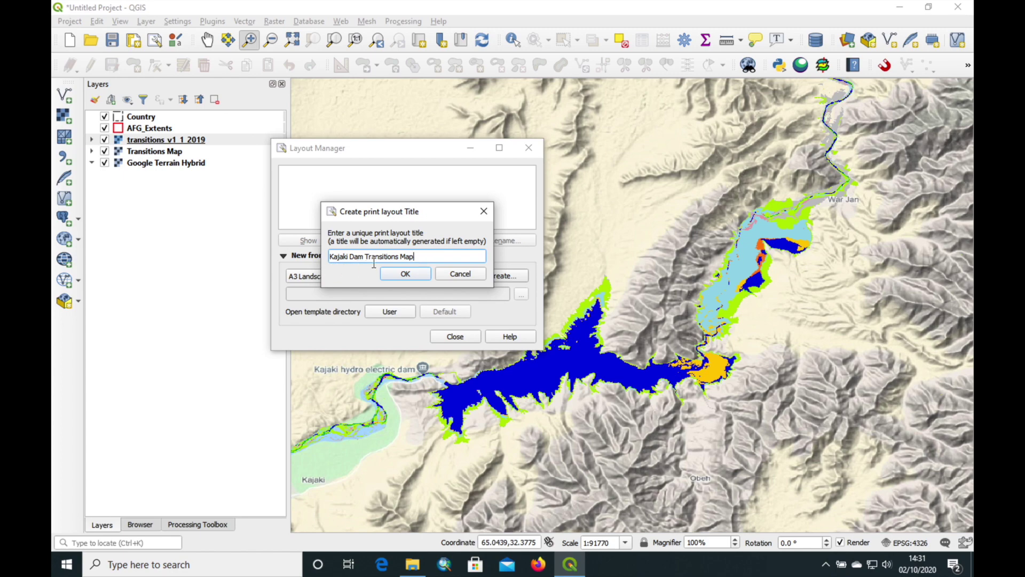
left_click(405, 274)
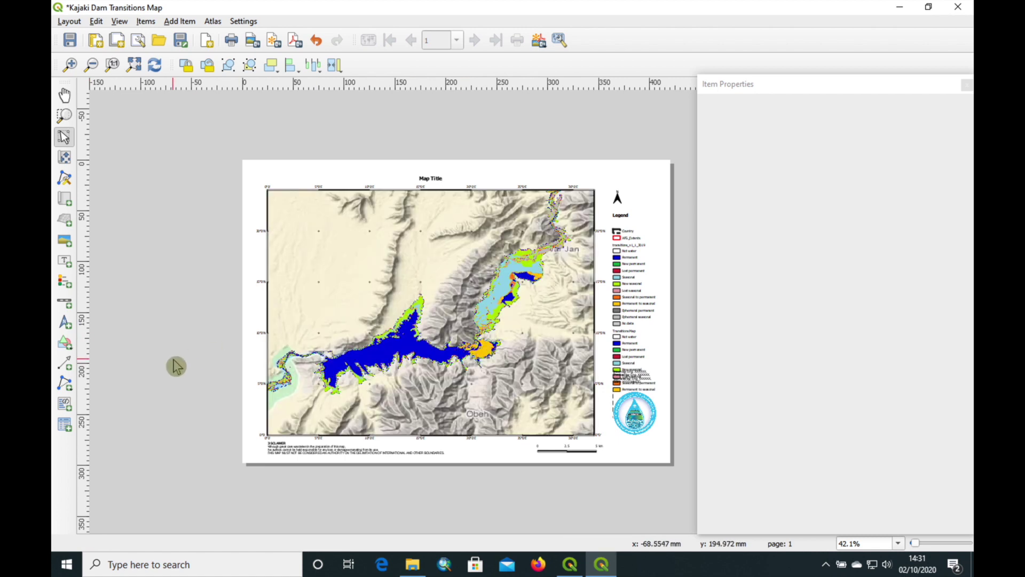
Set the extent of Map 1 in the layout to match the main canvas extent.
left_click(625, 279)
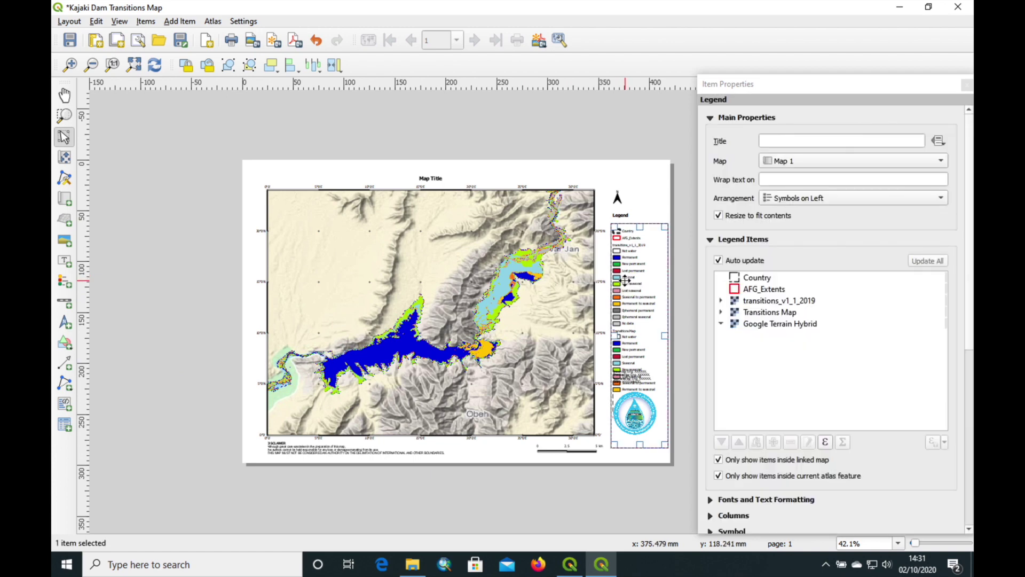
left_click(549, 288)
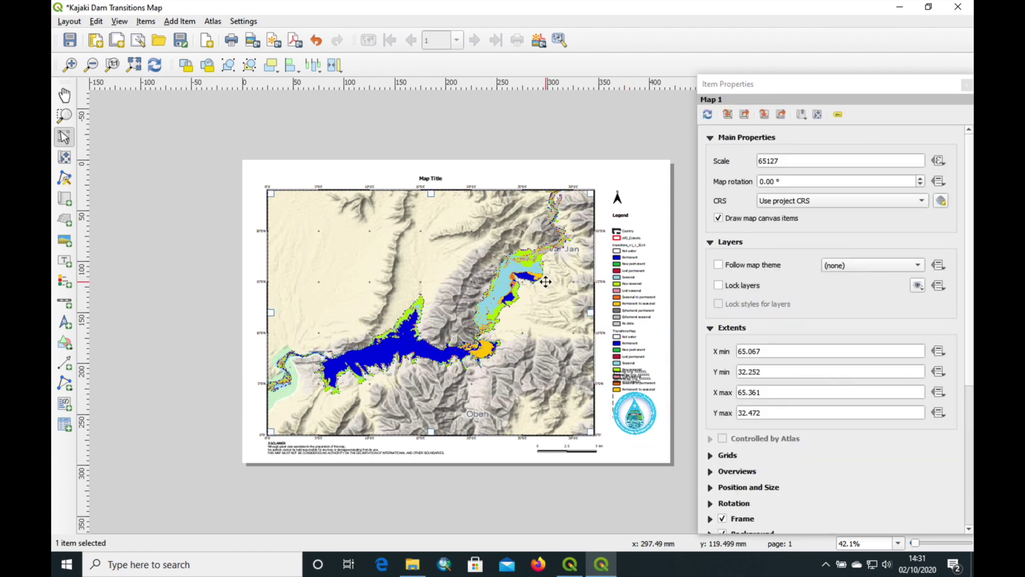
left_click(727, 114)
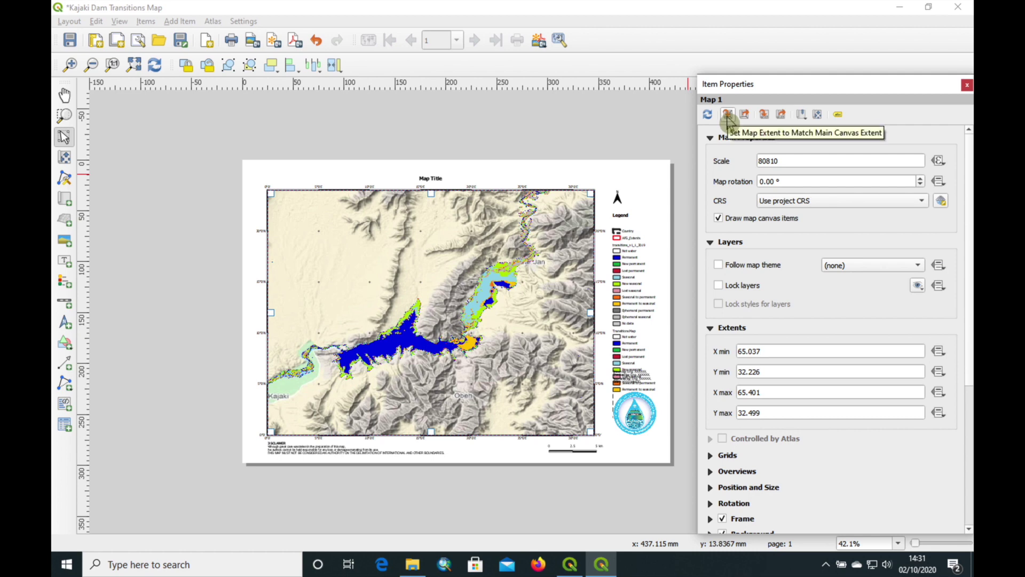
Inspect the layout legend's item list and its remaining property sections.
left_click(630, 289)
left_click(627, 283)
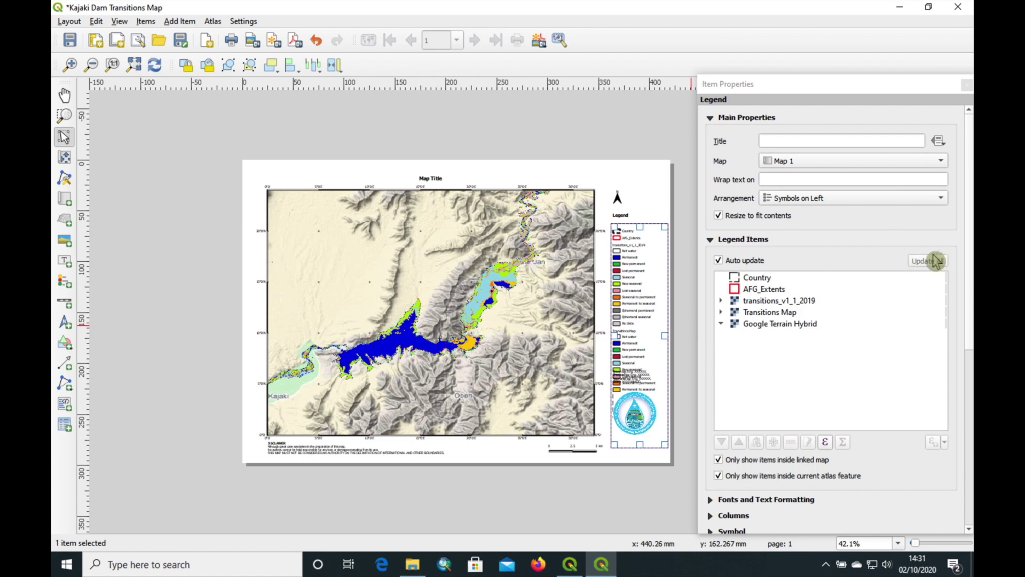
left_click_drag(969, 246, 969, 336)
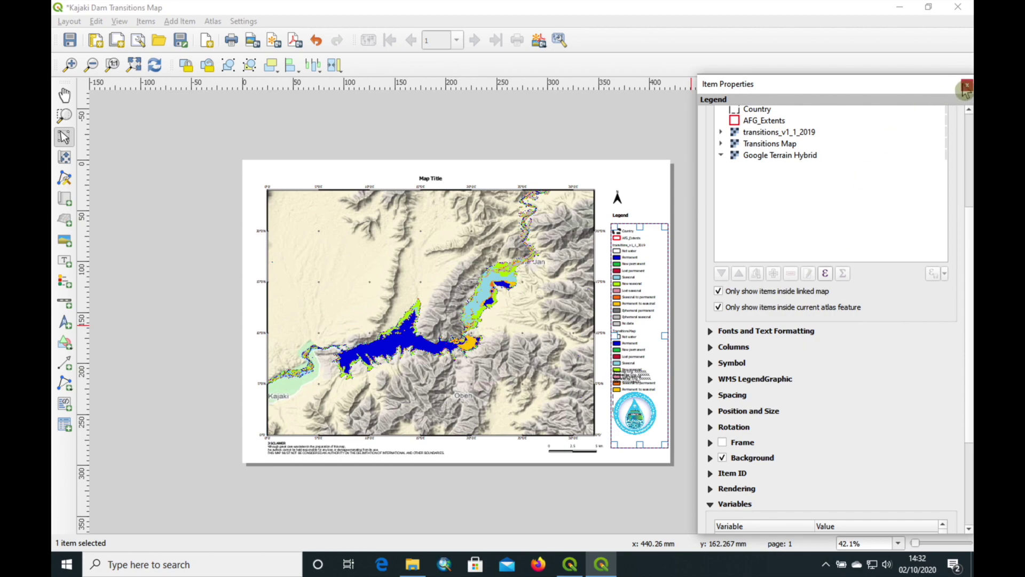
Close the layout and the layout manager, and remove the Transitions Map layer from the project.
left_click(957, 6)
left_click(451, 330)
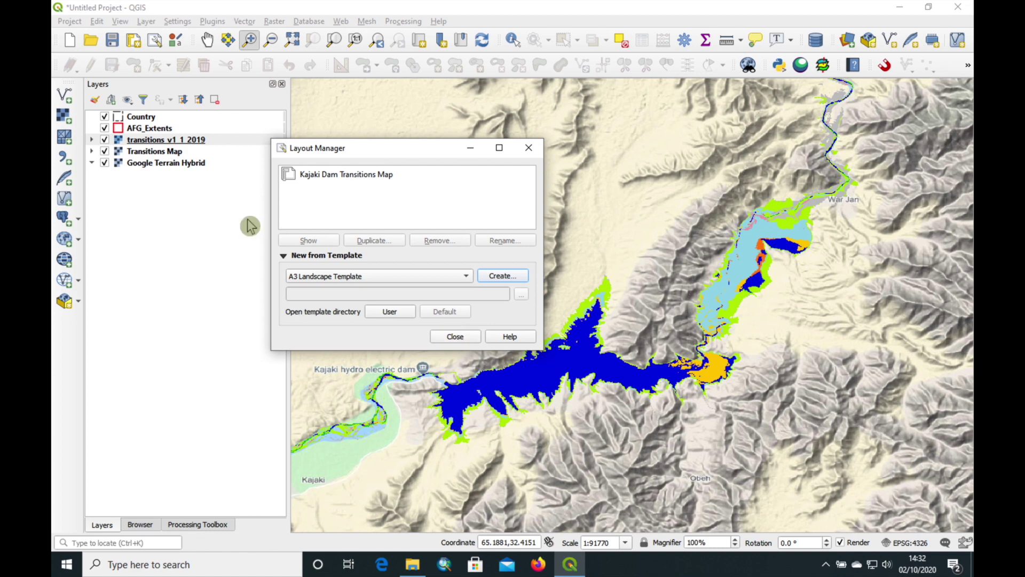
left_click(474, 336)
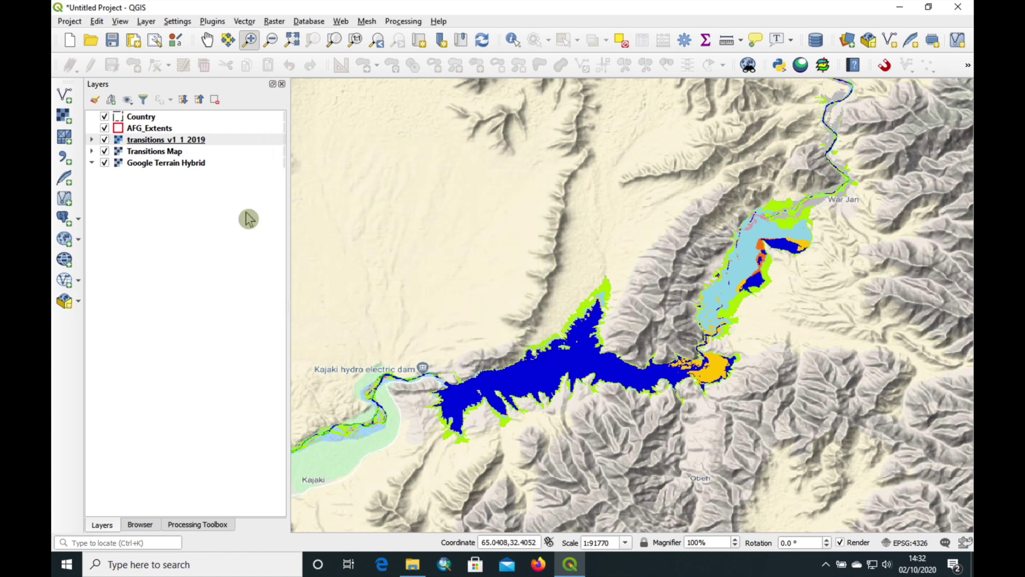
left_click(155, 154)
right_click(153, 152)
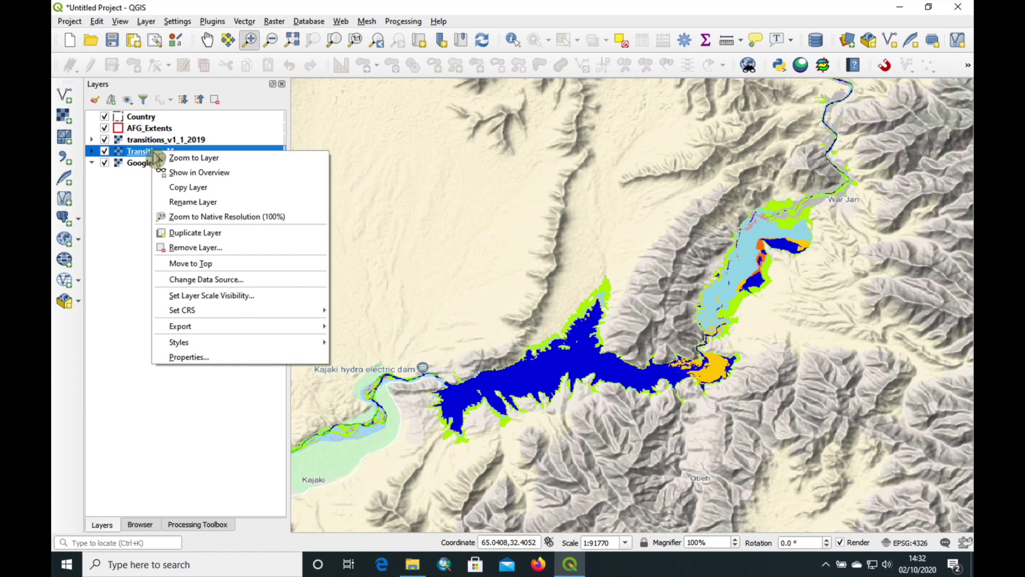
left_click(206, 249)
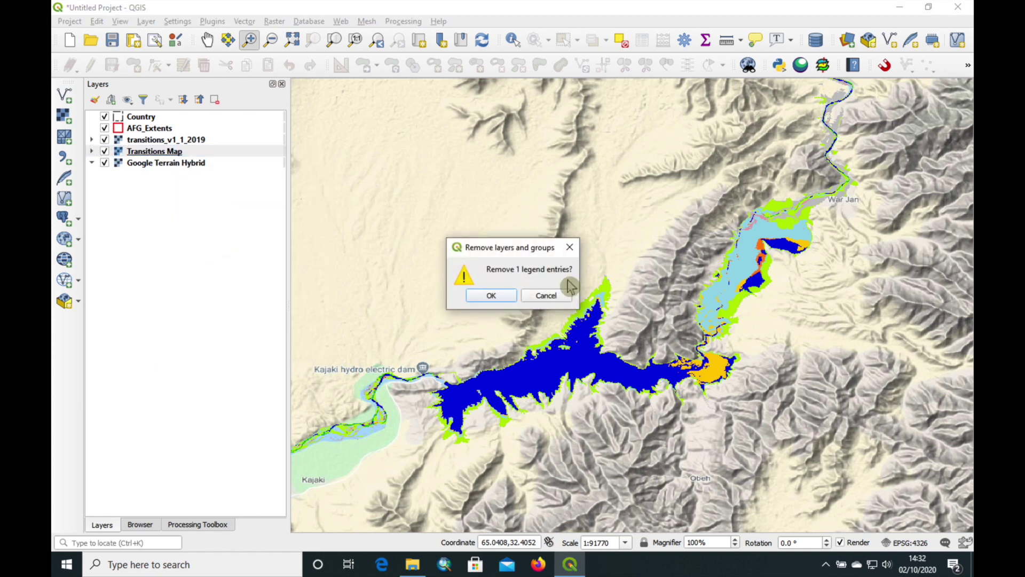
left_click(497, 292)
Reopen the Kajaki Dam Transitions Map layout and set the map title to "Kajaki Dam Surface Water Transitions Map (Source: EC JRC/Google)".
left_click(70, 21)
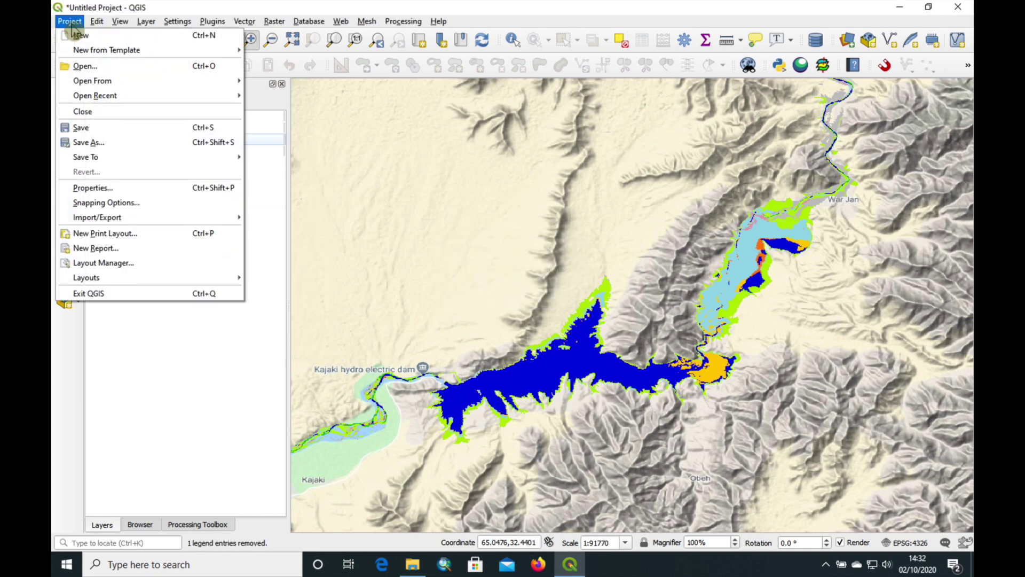
mouse_move(98, 284)
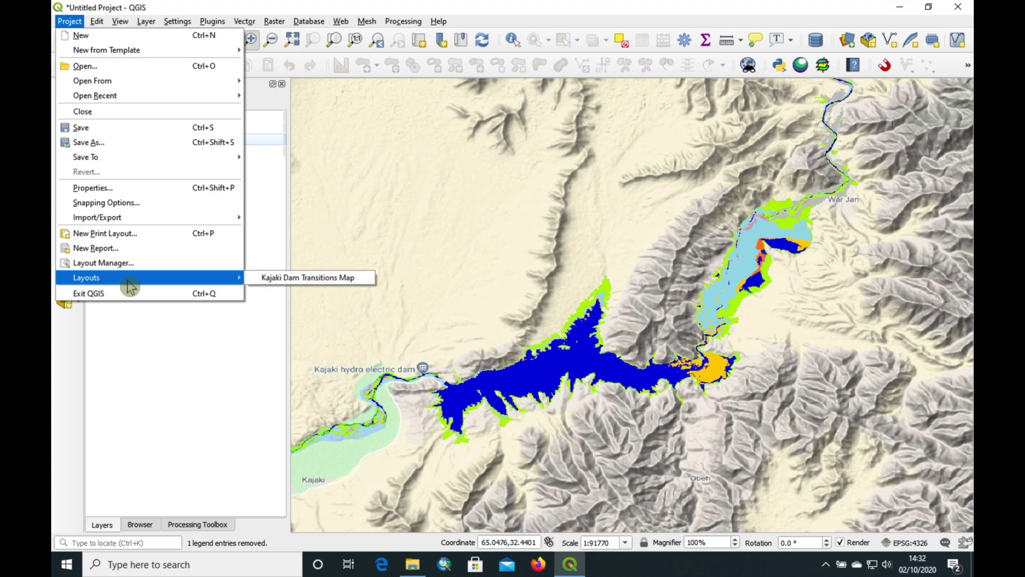
left_click(288, 278)
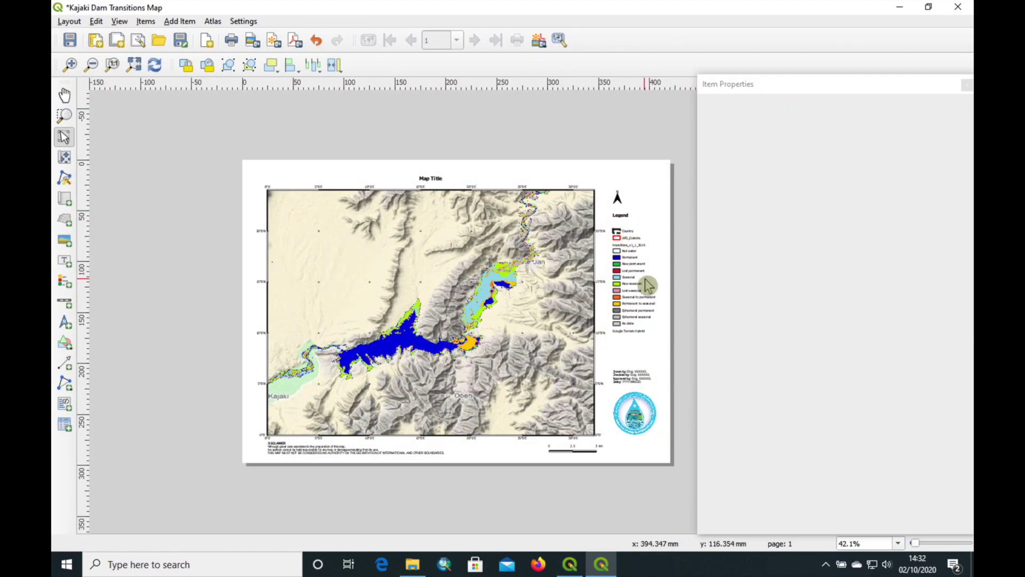
left_click(433, 179)
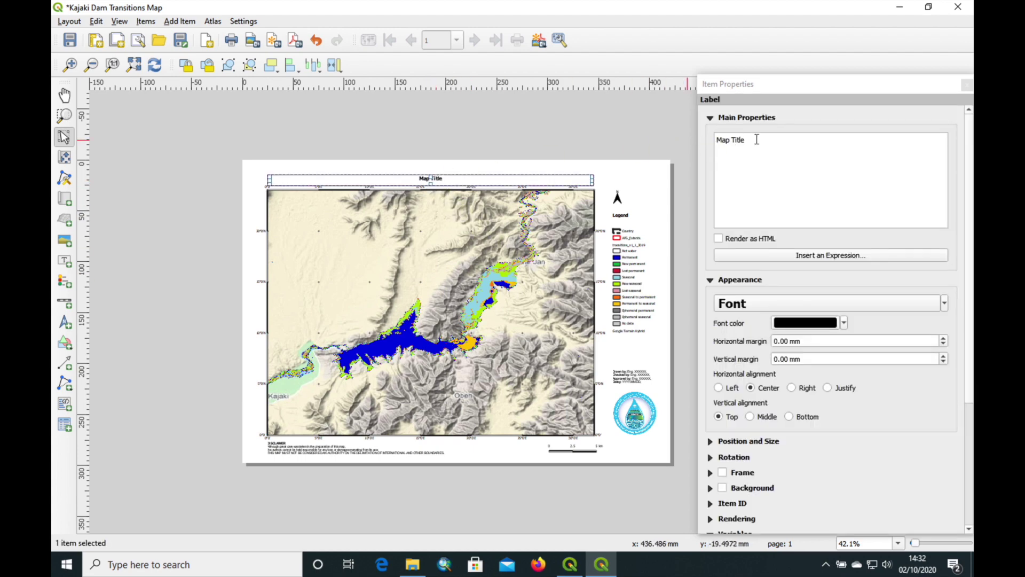
left_click_drag(756, 140, 697, 143)
type("Kajaki Dam Surface Water Transitions Map (Source: EC JRC/Google)")
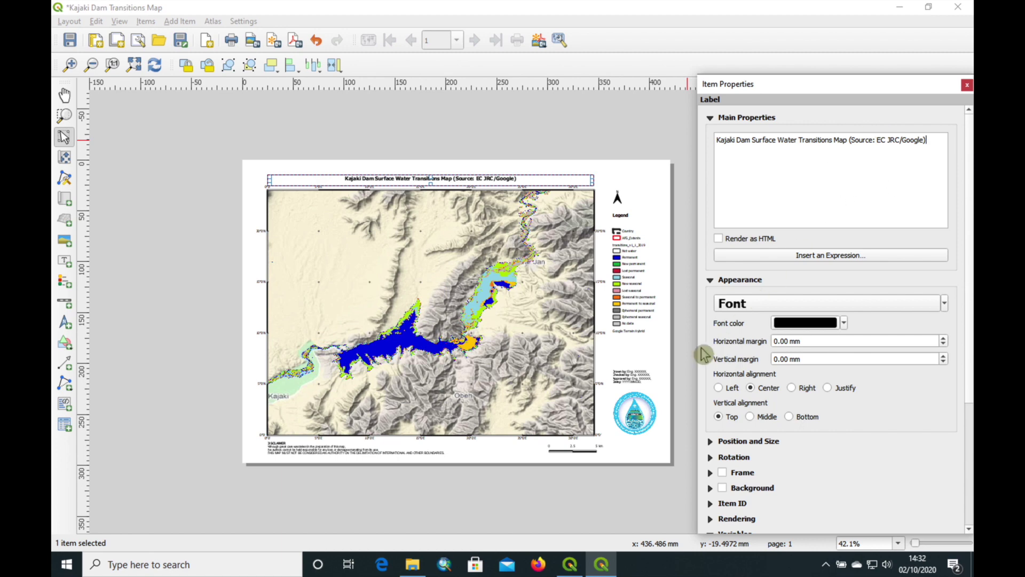
Correct the "Datey:" caption to "Date:" in the credits label above the logo.
left_click(628, 377)
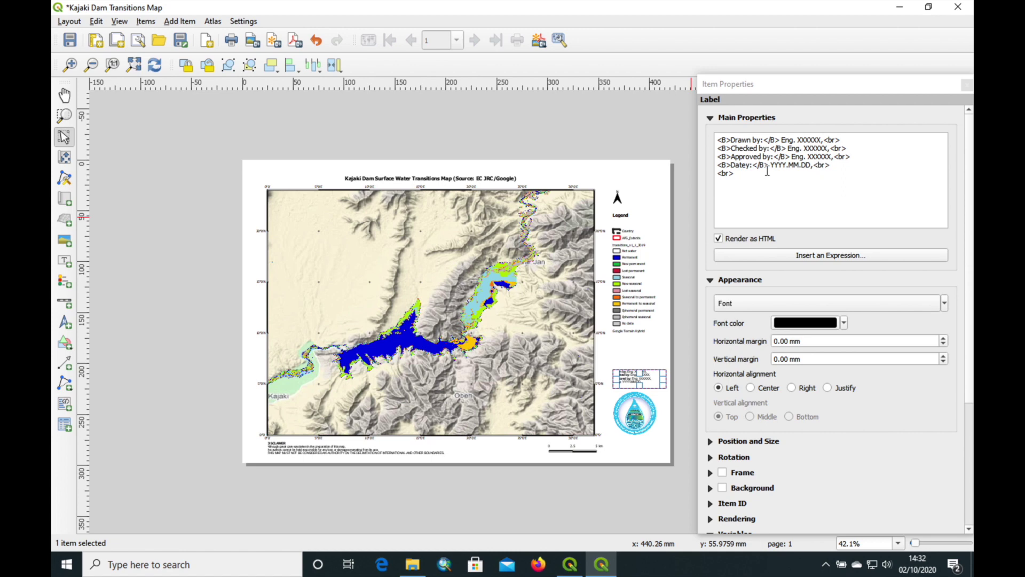
left_click(750, 166)
key("BackSpace")
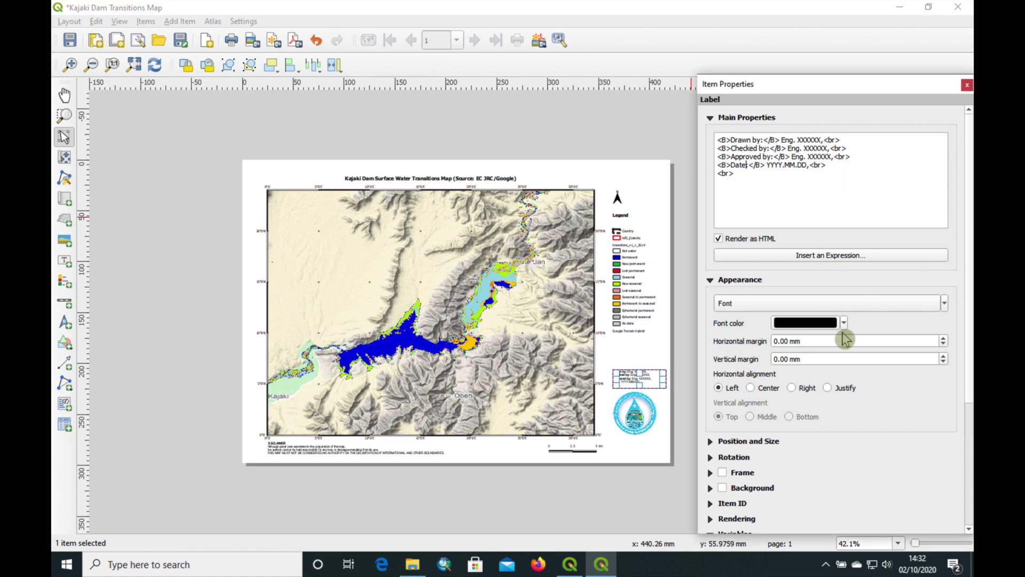
left_click(637, 491)
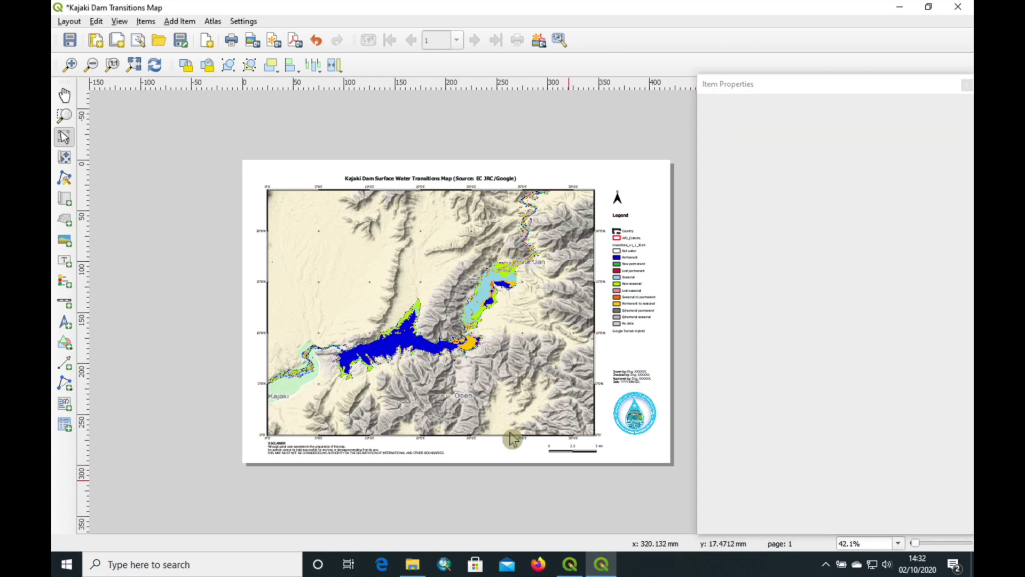
Export the layout to the Desktop as the PDF file Kajaki Dam Transitions Map.pdf.
left_click(70, 22)
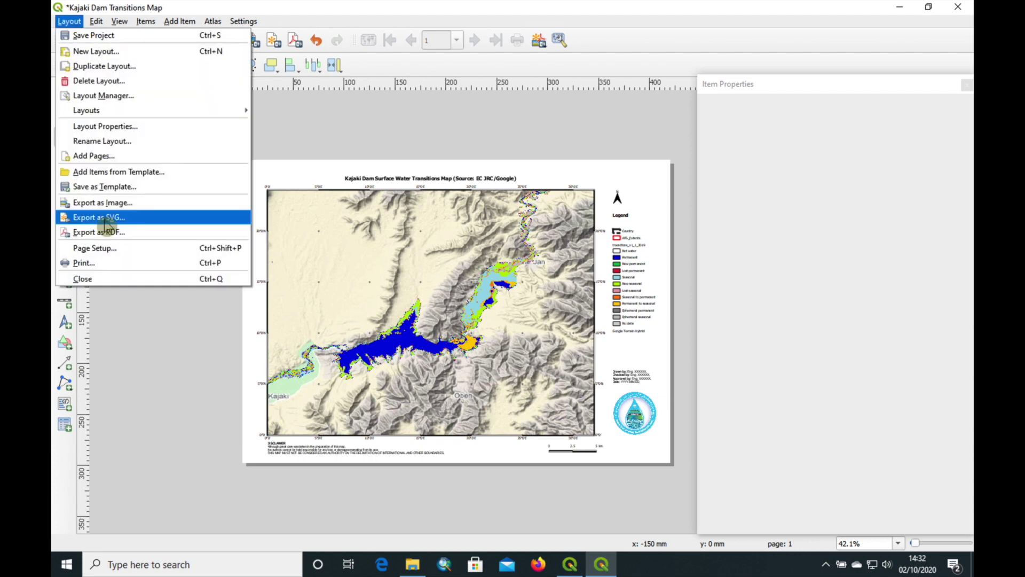
left_click(109, 233)
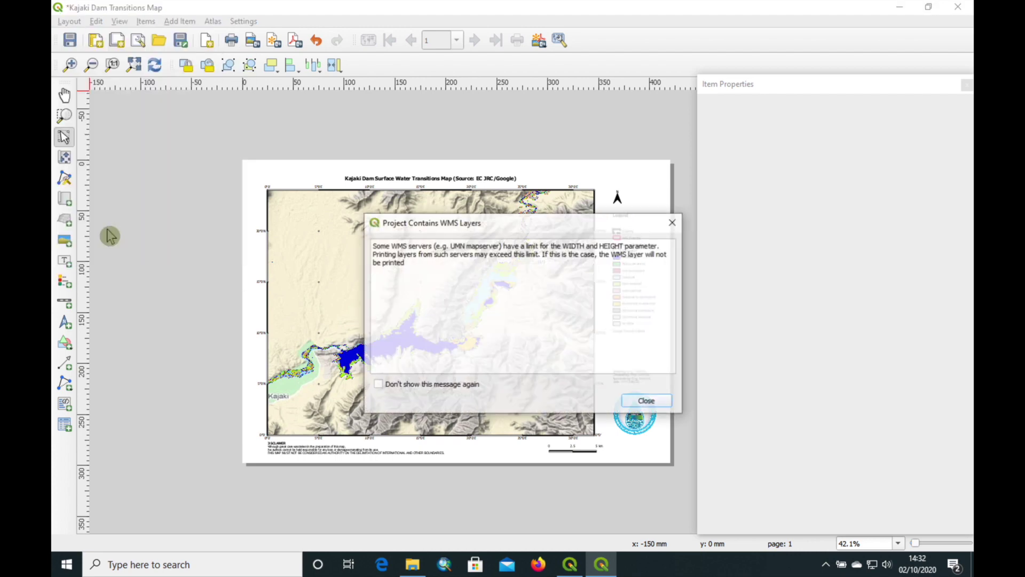
left_click(647, 403)
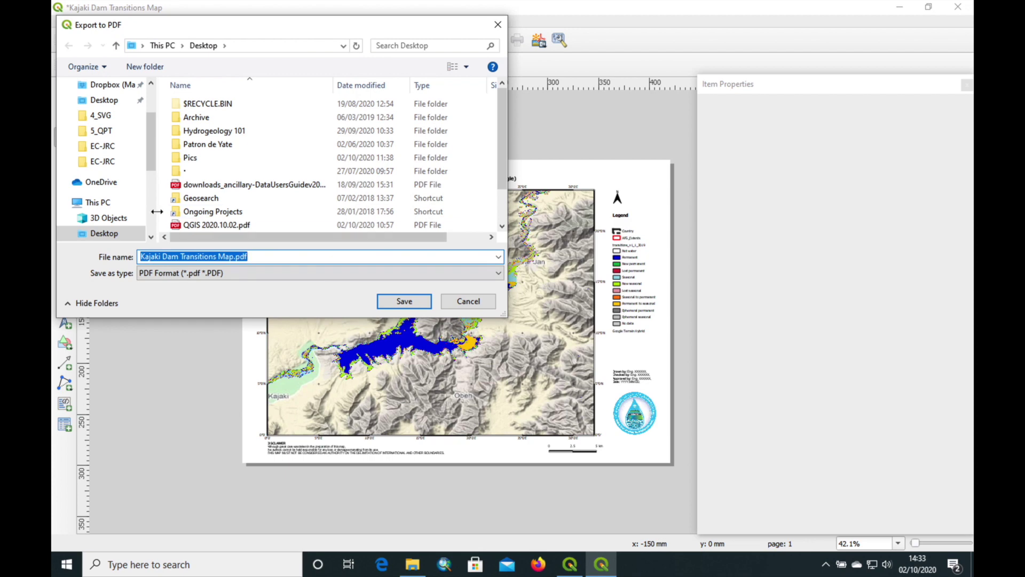
left_click(404, 301)
left_click(536, 502)
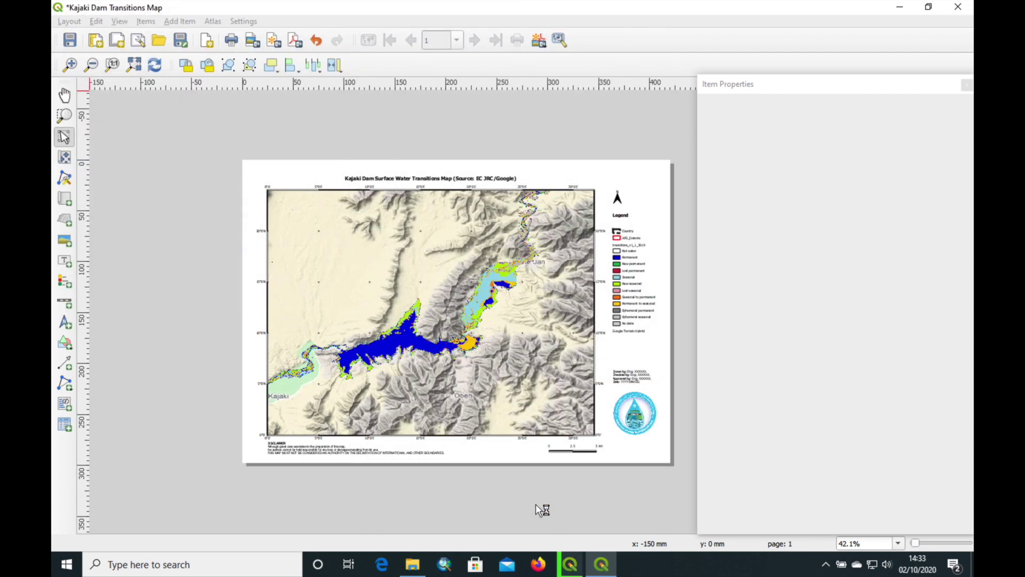